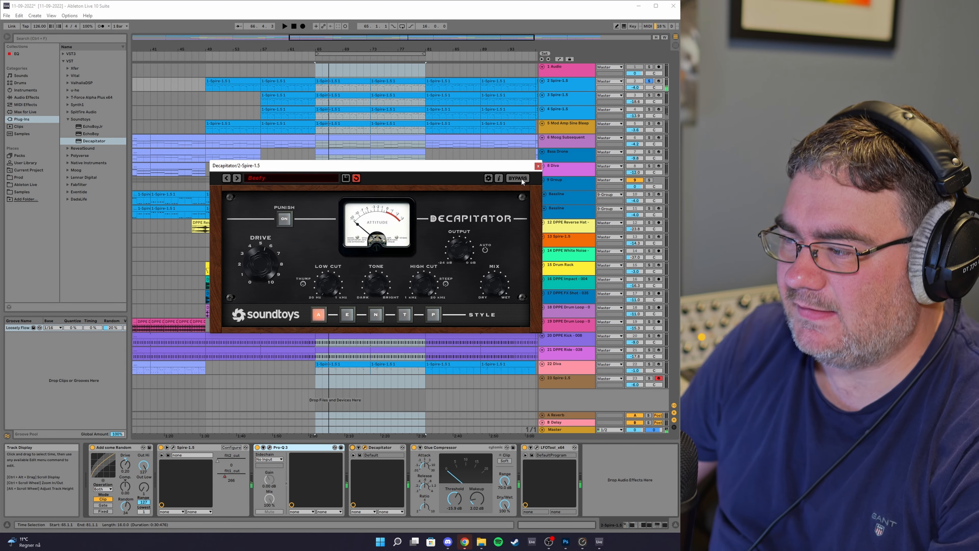
Play the looped section and compare the 2-Spire-1.5 track with Decapitator bypassed and active
{"action": "left_click", "coordinate": [521, 179]}
{"action": "key", "text": "space"}
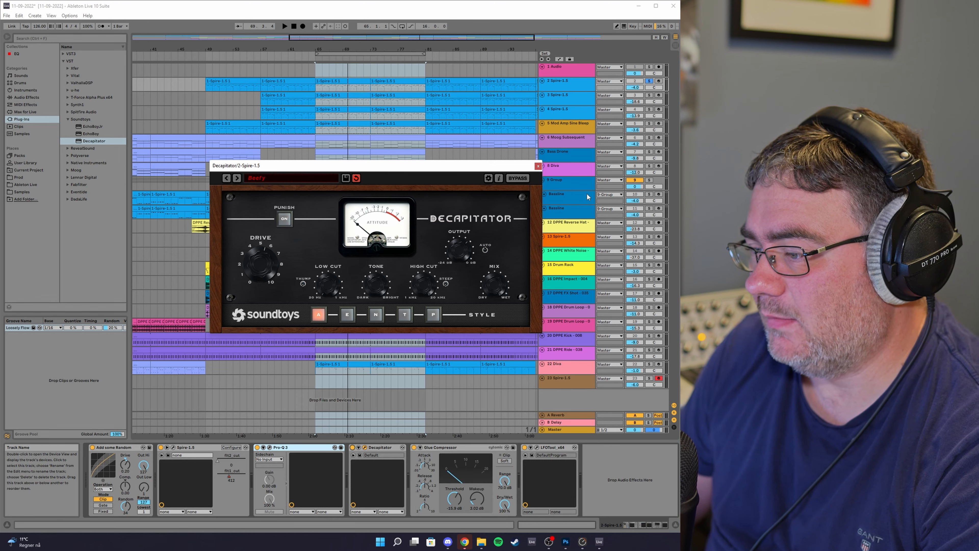
{"action": "left_click_drag", "start_coordinate": [414, 164], "coordinate": [412, 154]}
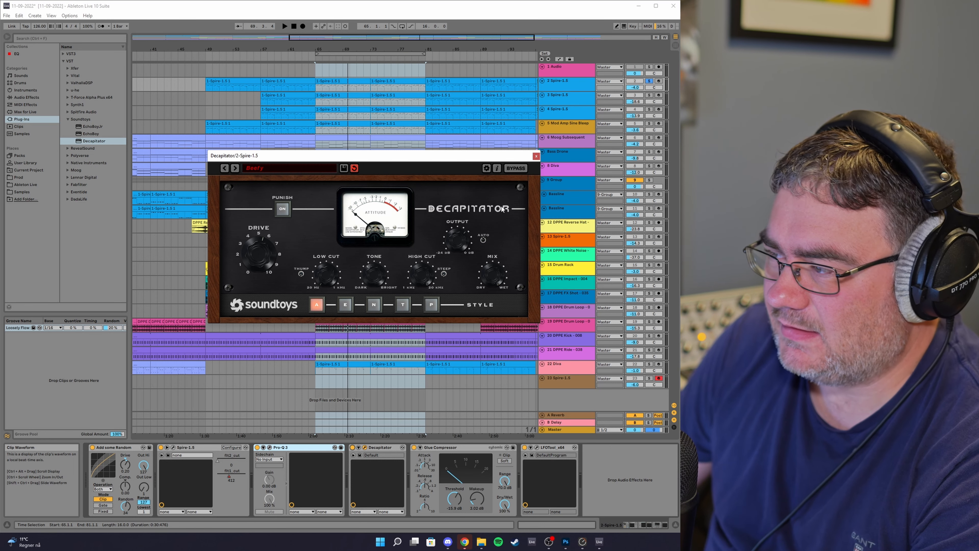
{"action": "key", "text": "space"}
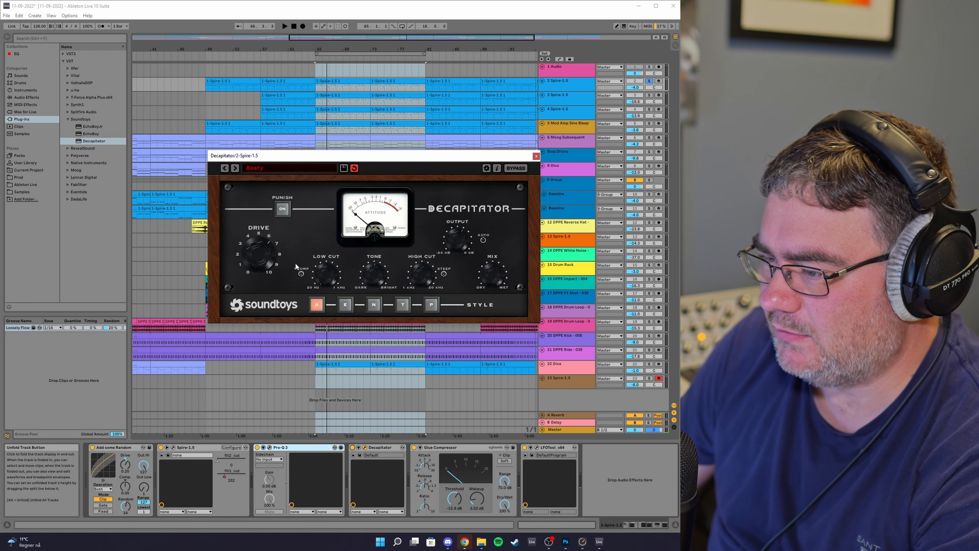
{"action": "key", "text": "space"}
{"action": "key", "text": "space"}
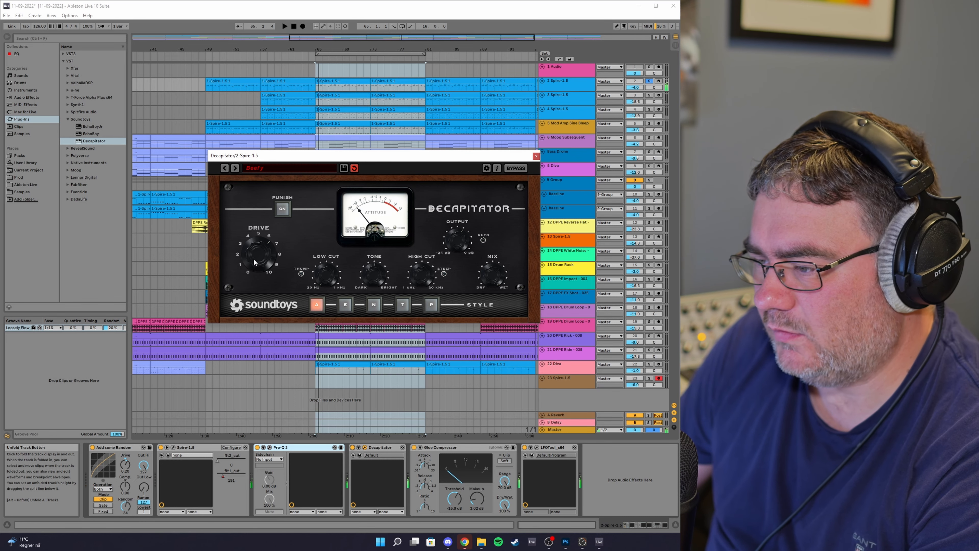
{"action": "key", "text": "space"}
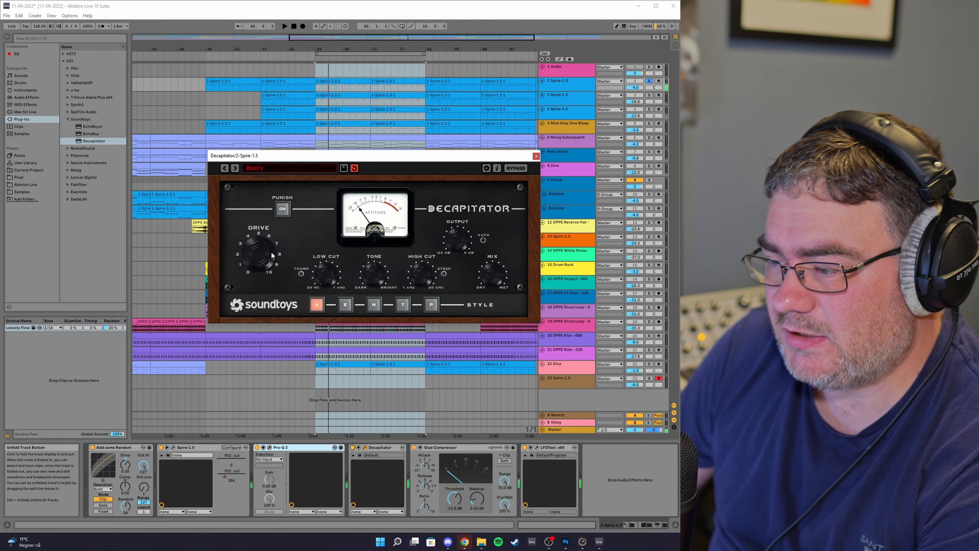
{"action": "key", "text": "space"}
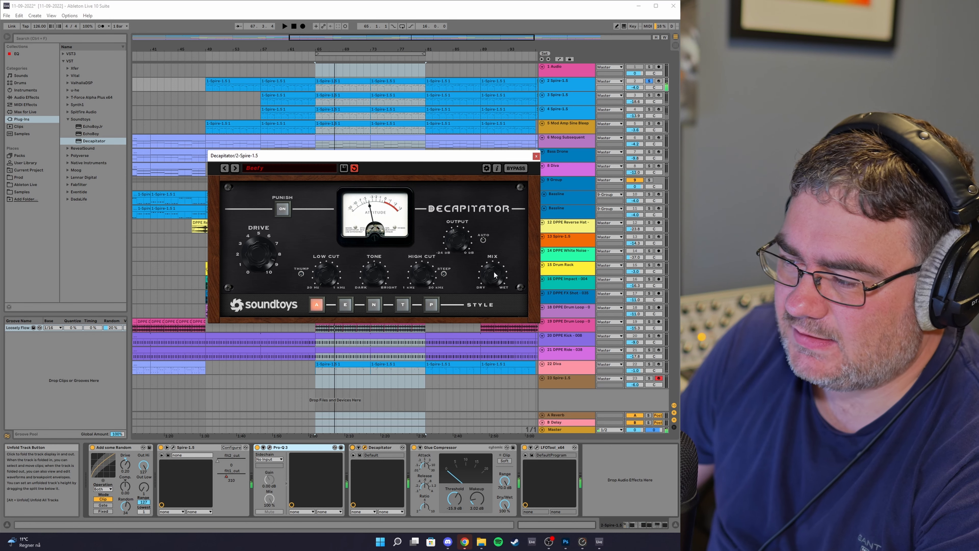
{"action": "key", "text": "space"}
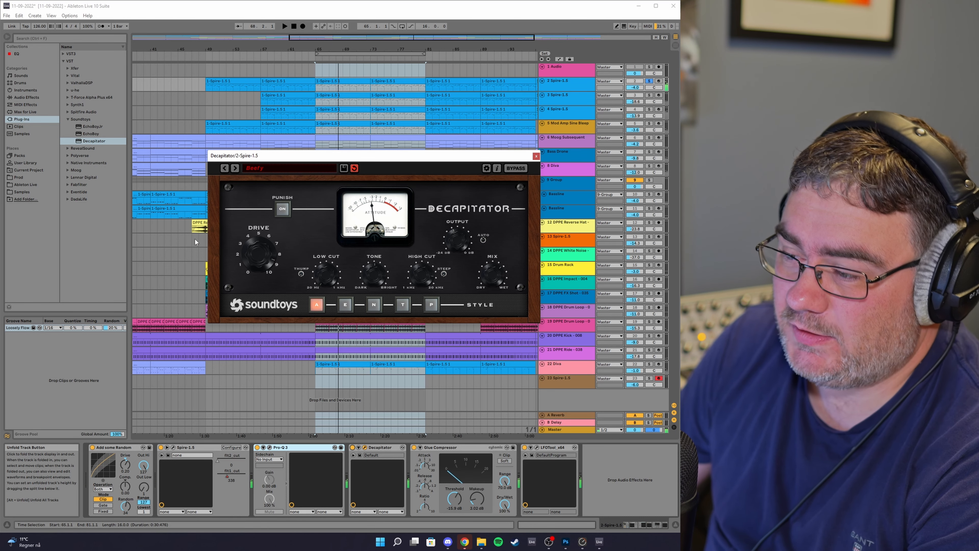
Try Decapitator's Punish mode on the Spire track during playback, adjust Drive, and switch Punish off
{"action": "left_click", "coordinate": [283, 208]}
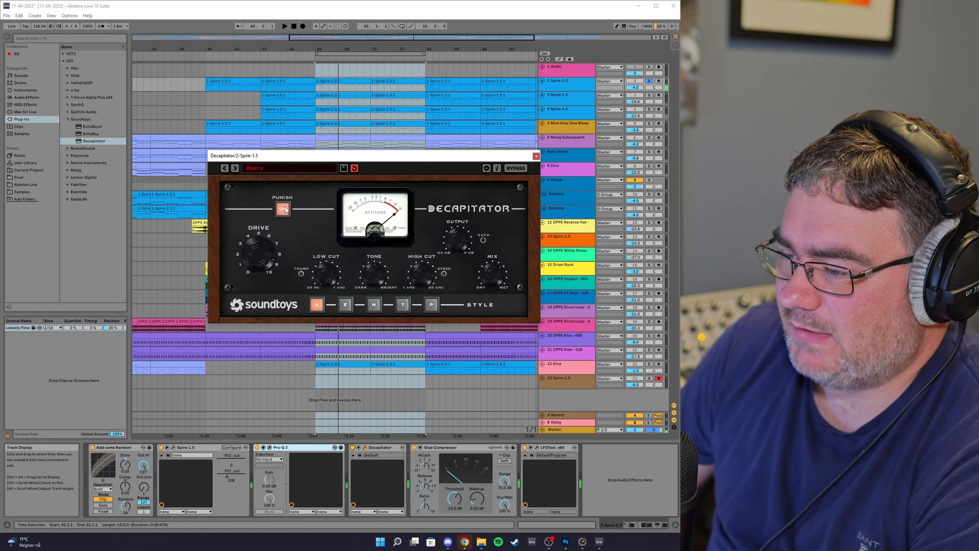
{"action": "key", "text": "space"}
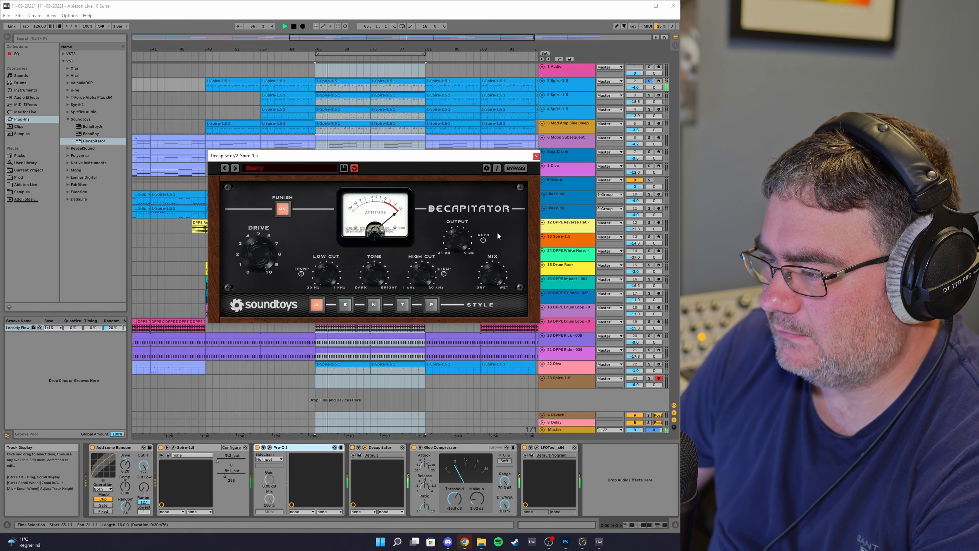
{"action": "left_click_drag", "start_coordinate": [263, 254], "coordinate": [262, 271]}
{"action": "left_click", "coordinate": [283, 210]}
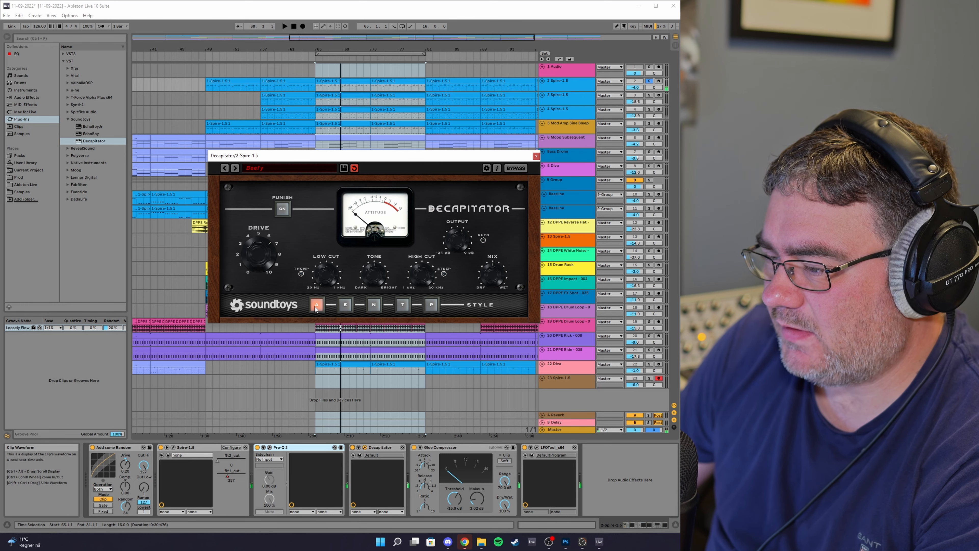
Switch Decapitator's saturation style to E and audition the Spire clip with Punish turned on
{"action": "left_click", "coordinate": [345, 306]}
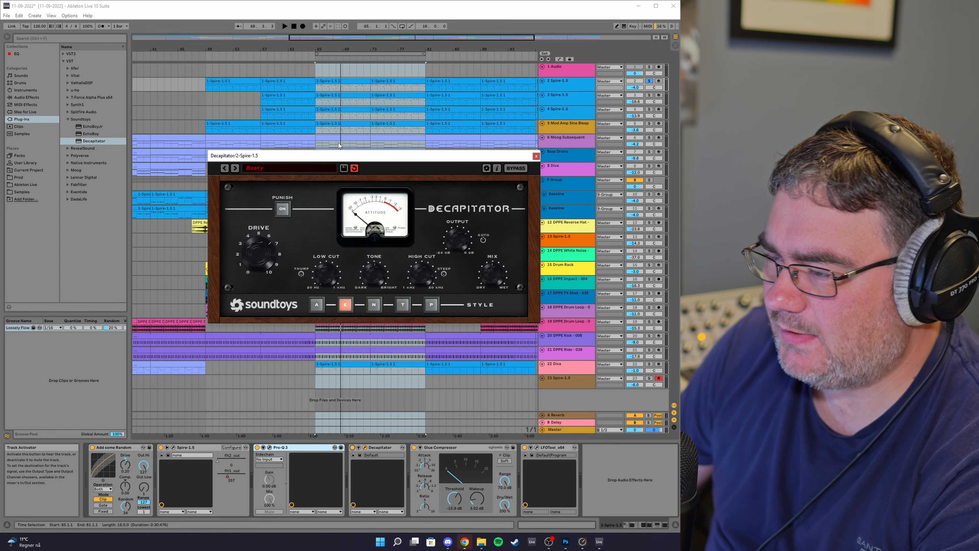
{"action": "left_click", "coordinate": [343, 82]}
{"action": "key", "text": "space"}
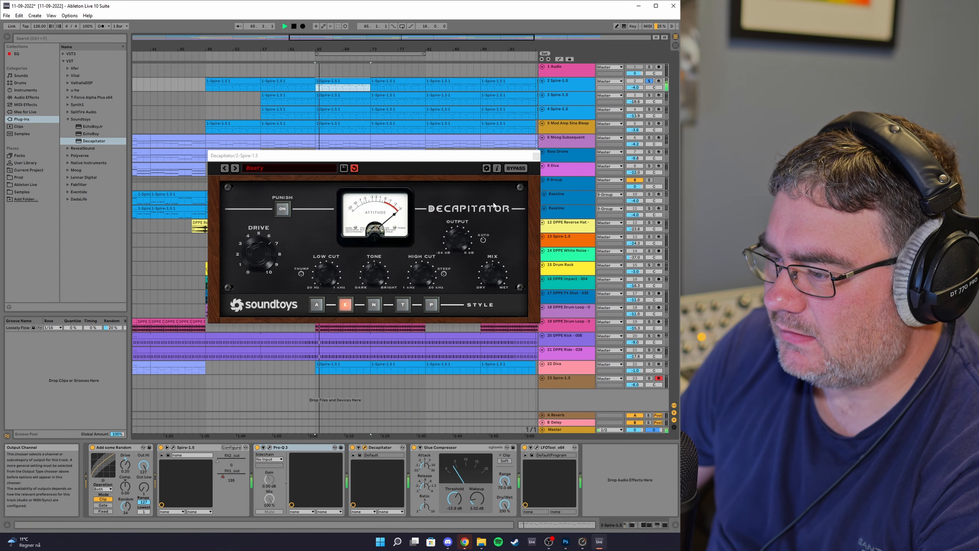
{"action": "left_click", "coordinate": [282, 209]}
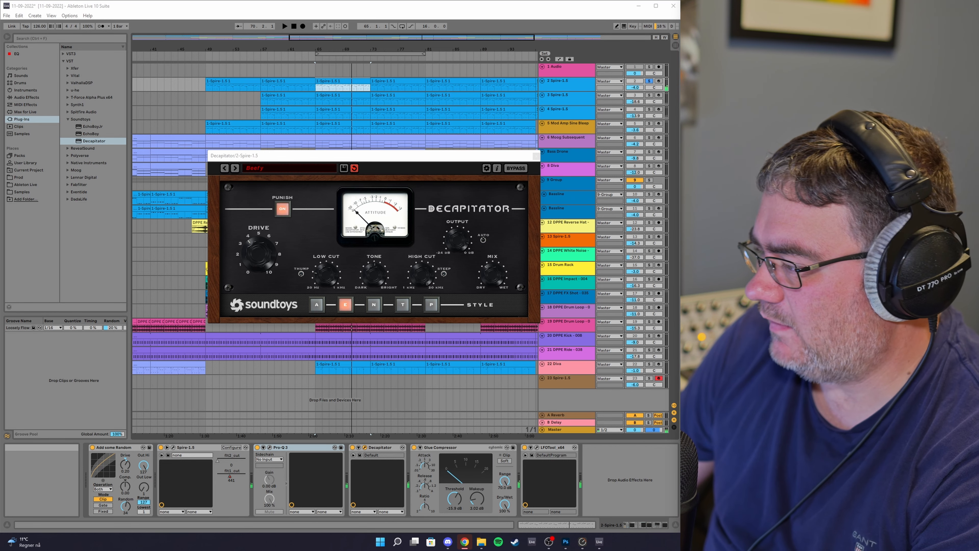
Try saturation styles N, T and P with Punish active and play the Spire clip
{"action": "left_click", "coordinate": [373, 304]}
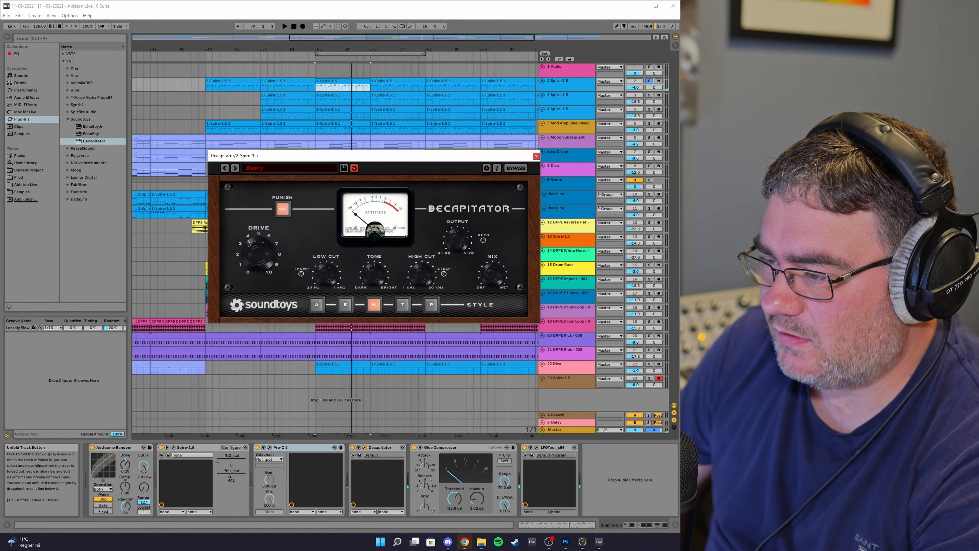
{"action": "left_click_drag", "start_coordinate": [278, 155], "coordinate": [252, 153]}
{"action": "left_click", "coordinate": [376, 305]}
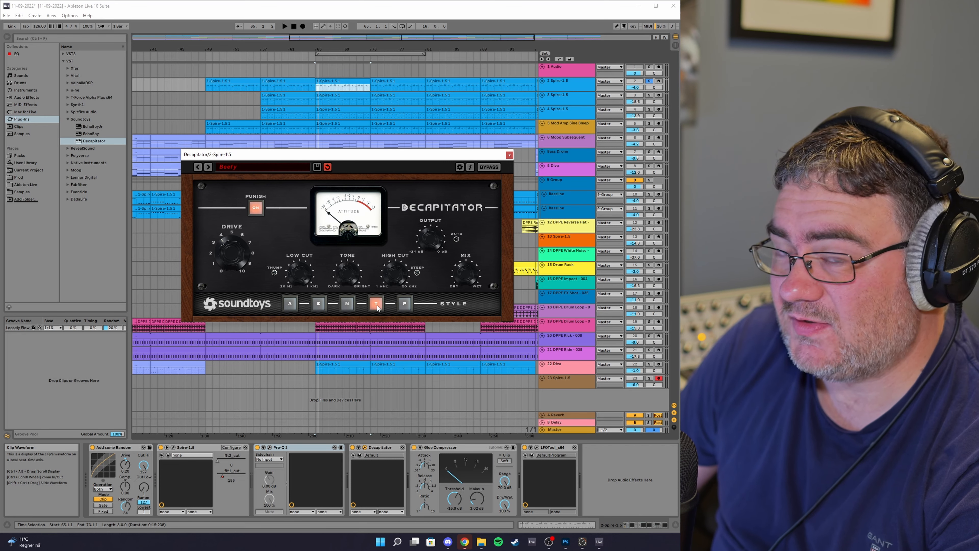
{"action": "left_click", "coordinate": [405, 304]}
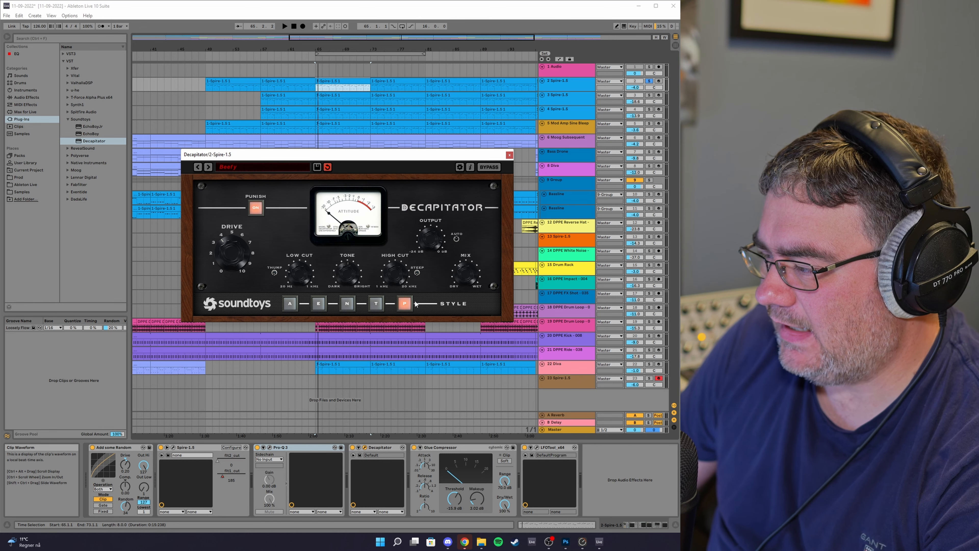
{"action": "key", "text": "space"}
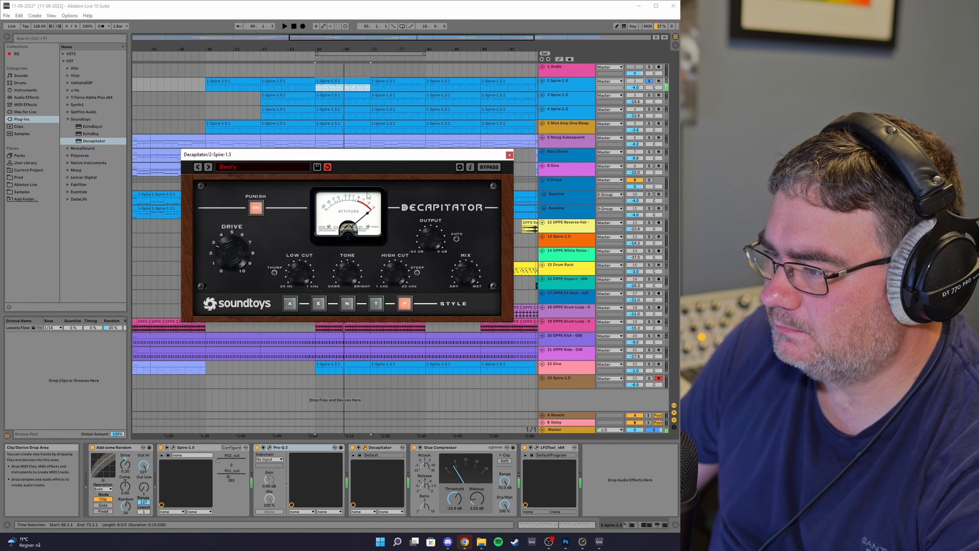
Reload the Beefy bass preset, solo the 2-Spire-1.5 track, and step through DarkFat to MidDriver during playback
{"action": "left_click_drag", "start_coordinate": [406, 155], "coordinate": [412, 156]}
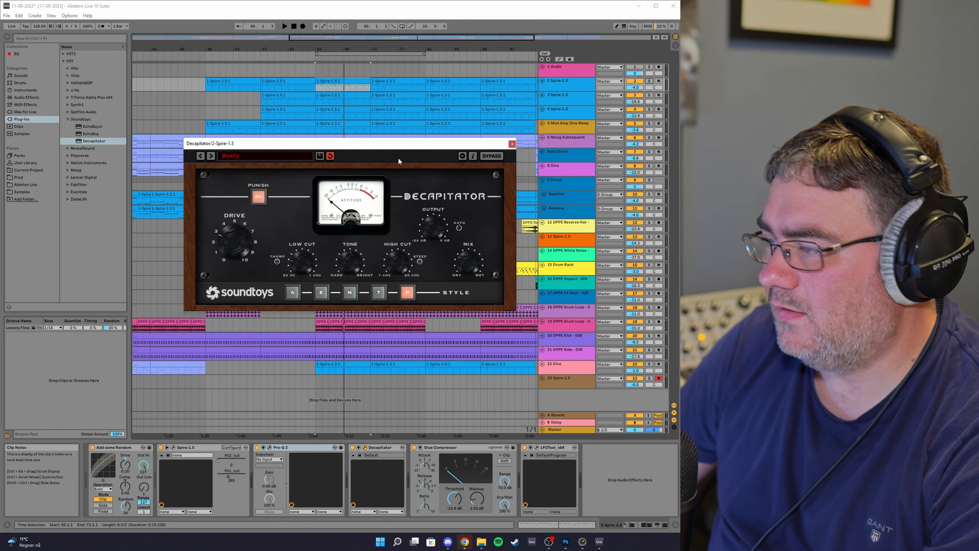
{"action": "left_click", "coordinate": [266, 157]}
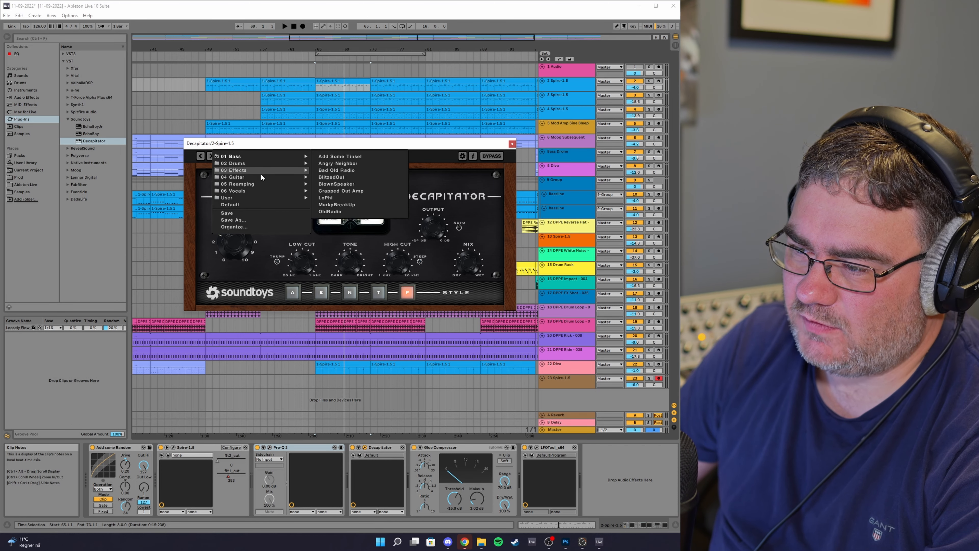
{"action": "mouse_move", "coordinate": [259, 185]}
{"action": "mouse_move", "coordinate": [245, 161]}
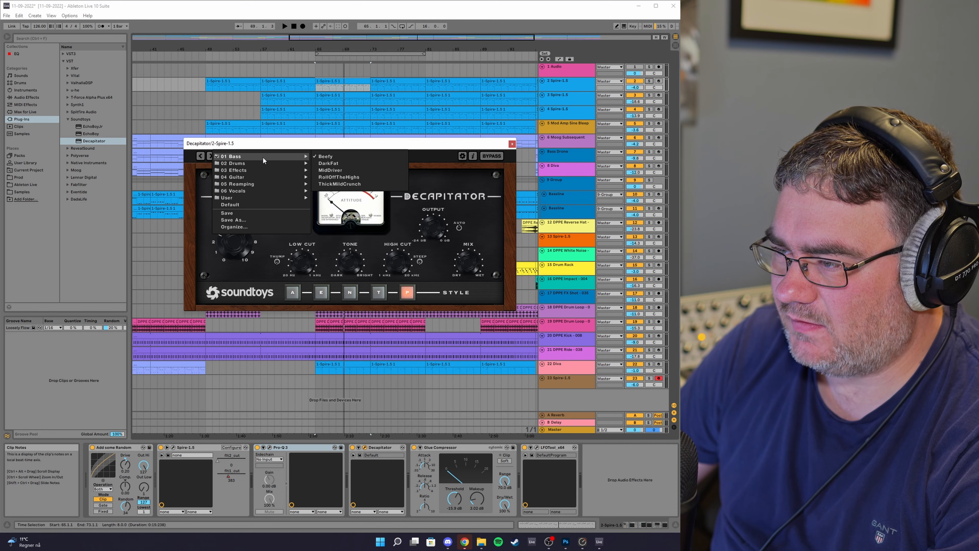
{"action": "left_click", "coordinate": [325, 156]}
{"action": "left_click", "coordinate": [650, 82]}
{"action": "left_click", "coordinate": [211, 156]}
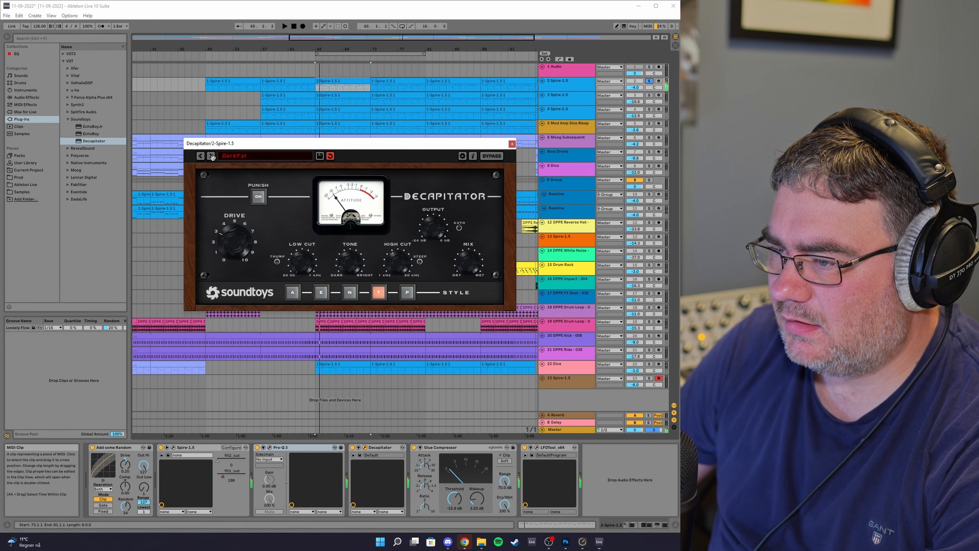
{"action": "left_click", "coordinate": [210, 156]}
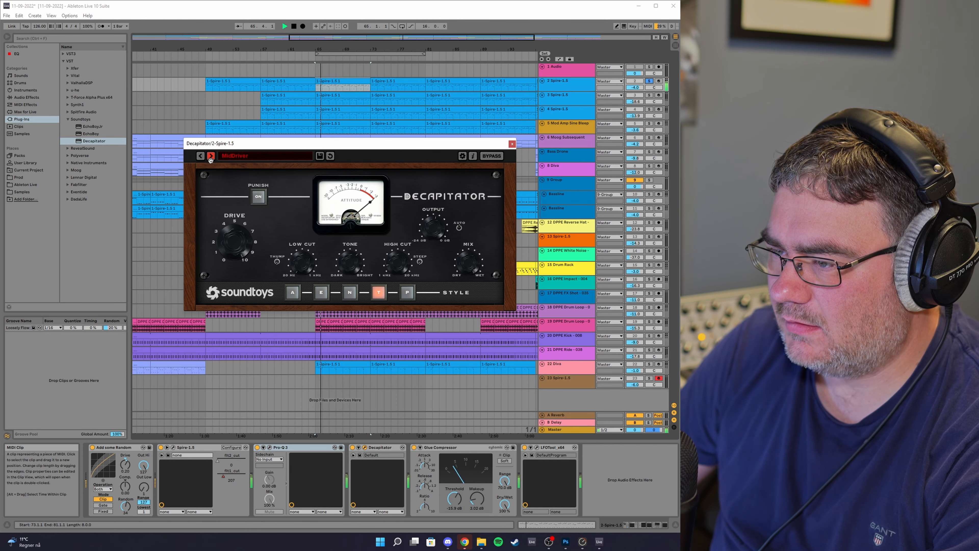
{"action": "key", "text": "space"}
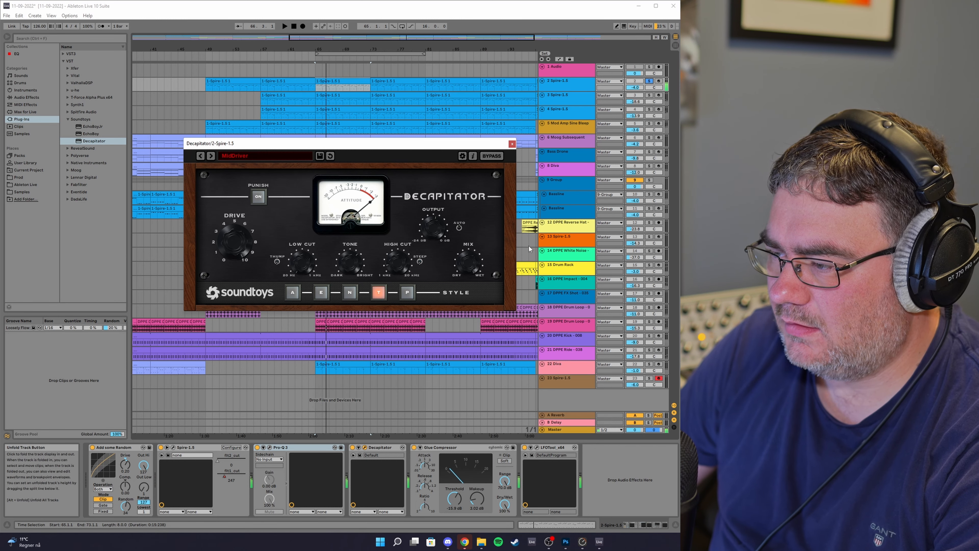
Lower Decapitator's Mix on the MidDriver preset and audition the Spire track
{"action": "left_click_drag", "start_coordinate": [470, 262], "coordinate": [468, 287]}
{"action": "key", "text": "space"}
{"action": "key", "text": "space"}
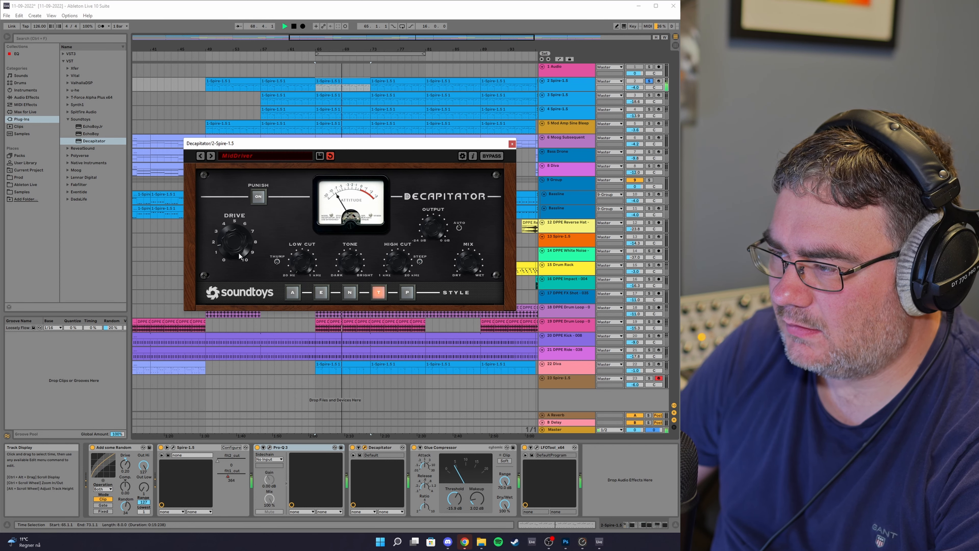
Close the Spire track's Decapitator window, unsolo the track, and play the full arrangement
{"action": "left_click", "coordinate": [511, 143]}
{"action": "left_click", "coordinate": [649, 81]}
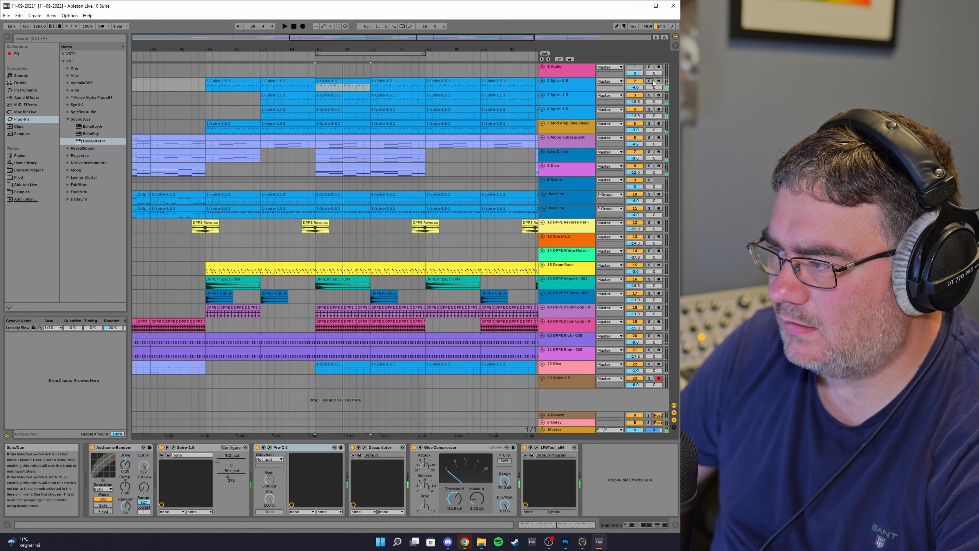
{"action": "key", "text": "space"}
{"action": "key", "text": "space"}
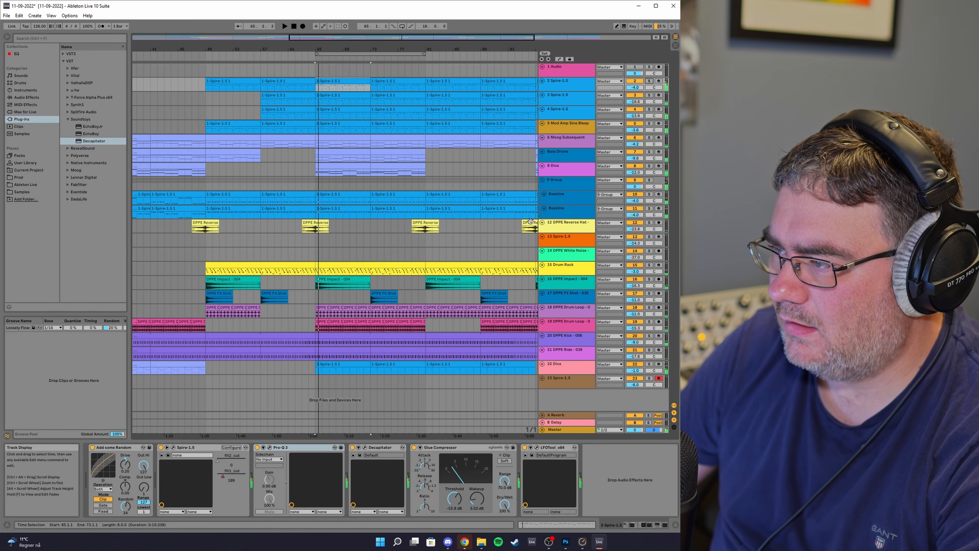
Insert Decapitator at the start of the Master track's device chain, audition the full mix, and close its window
{"action": "left_click", "coordinate": [557, 86]}
{"action": "left_click", "coordinate": [574, 430]}
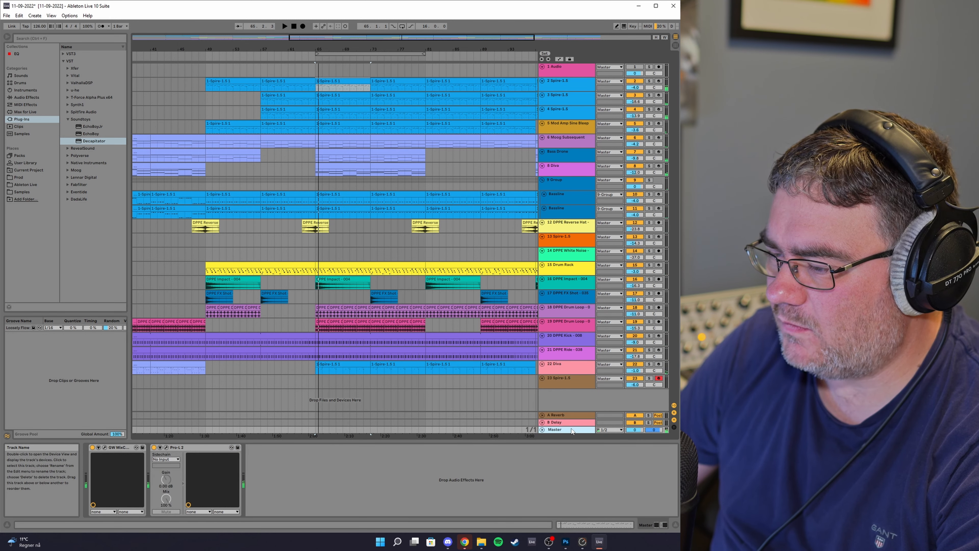
{"action": "left_click_drag", "start_coordinate": [225, 409], "coordinate": [88, 480]}
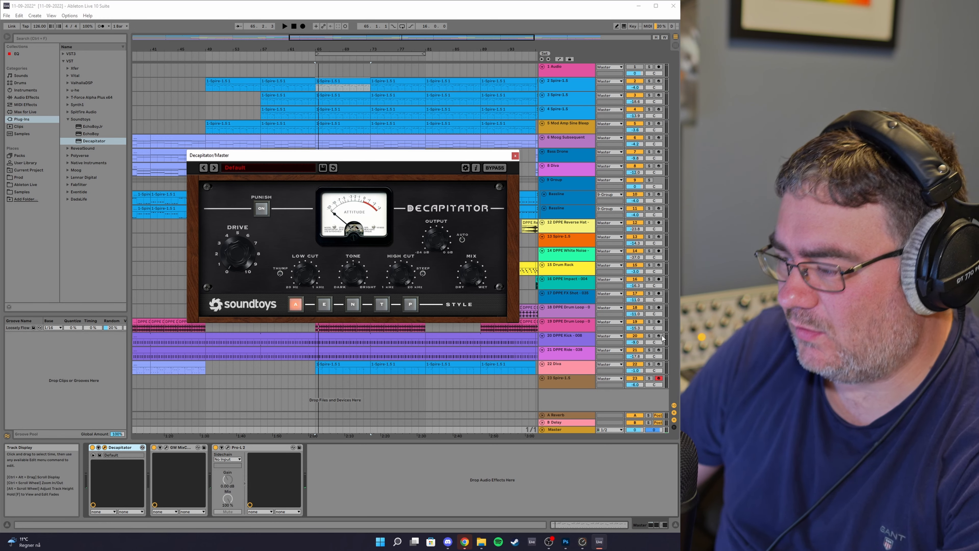
{"action": "key", "text": "space"}
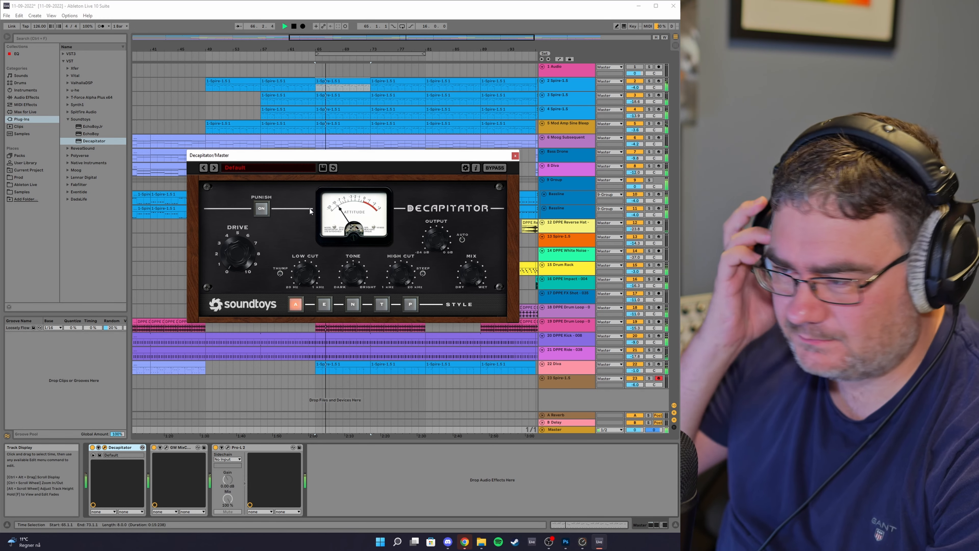
{"action": "left_click", "coordinate": [515, 155]}
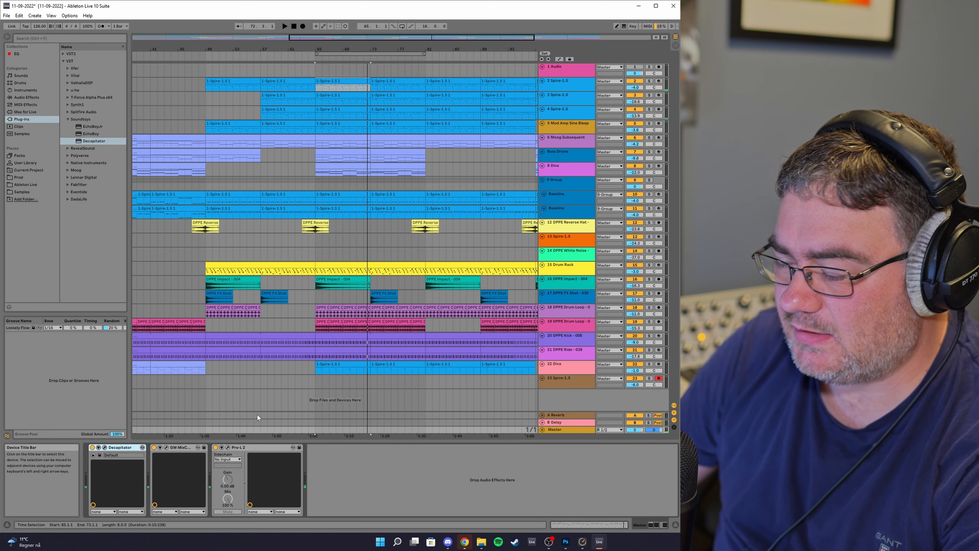
Open Decapitator on the 9-Group track, solo the group, and start playback
{"action": "left_click", "coordinate": [323, 396]}
{"action": "left_click", "coordinate": [577, 184]}
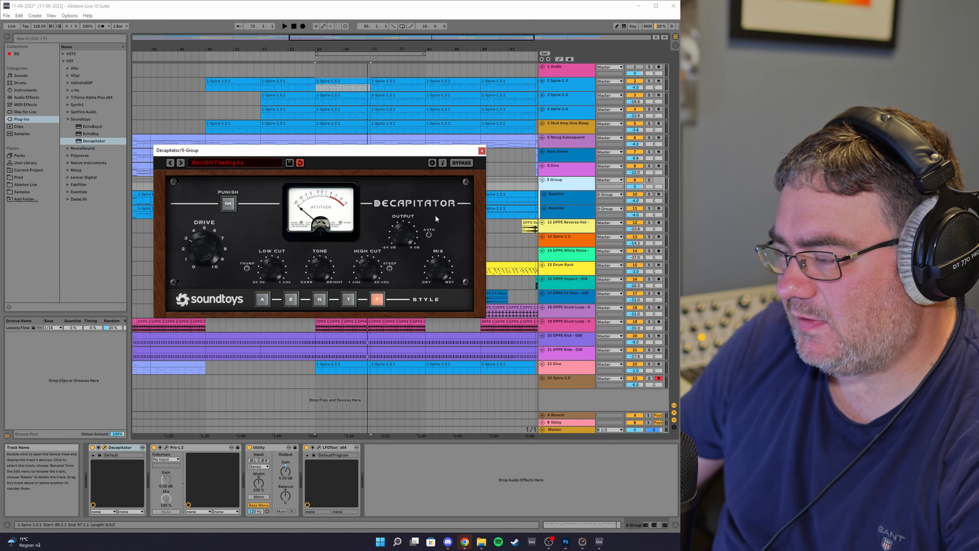
{"action": "left_click", "coordinate": [649, 180]}
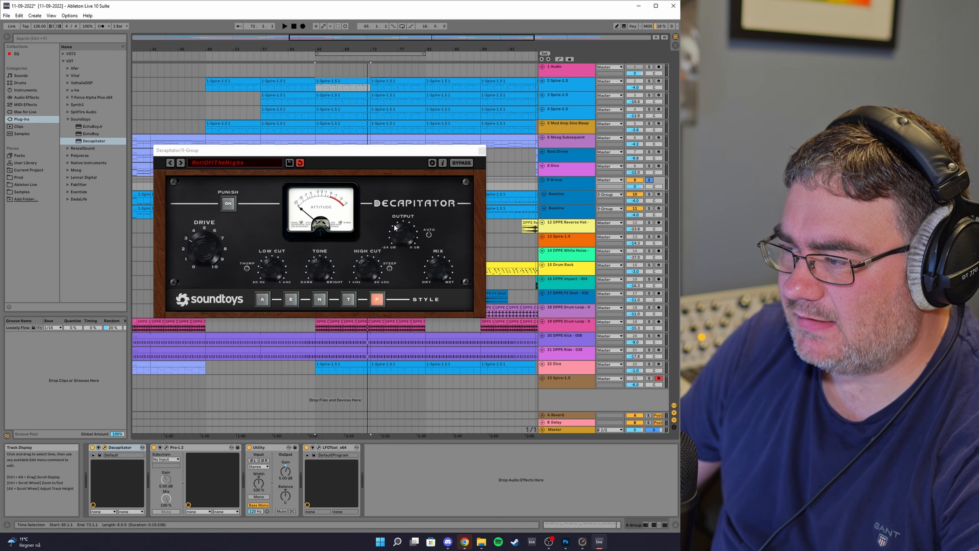
{"action": "key", "text": "space"}
Compare the soloed 9-Group with Decapitator bypassed and active, and switch Punish off
{"action": "left_click", "coordinate": [457, 163]}
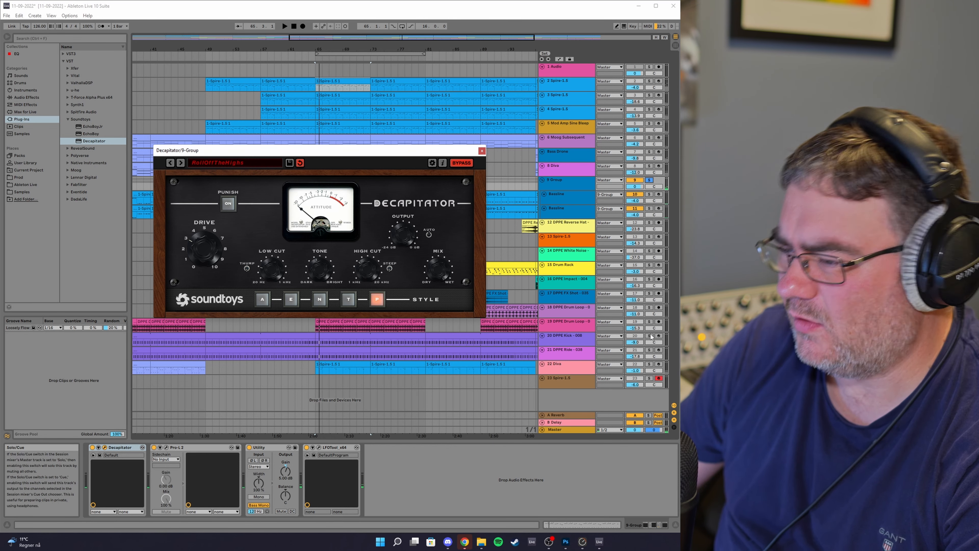
{"action": "left_click", "coordinate": [462, 164]}
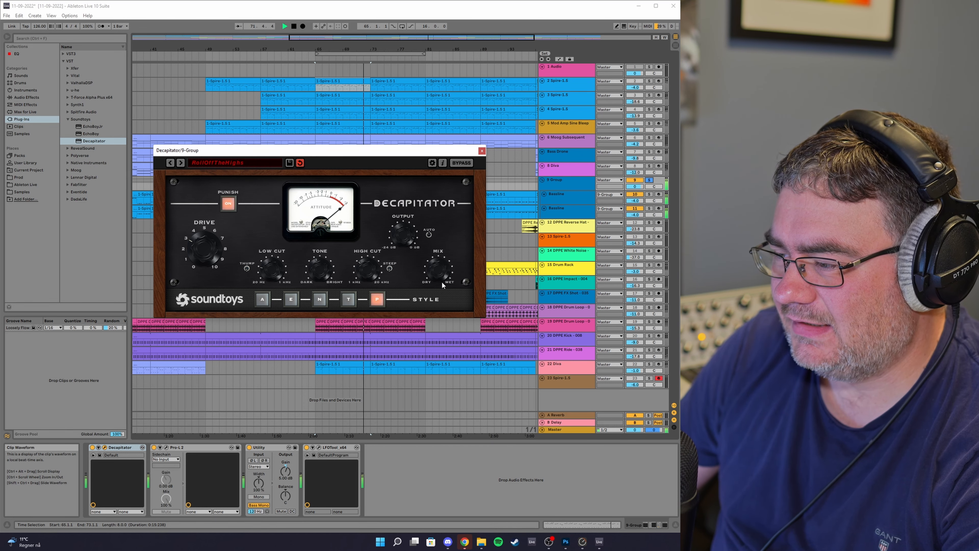
{"action": "left_click", "coordinate": [231, 206]}
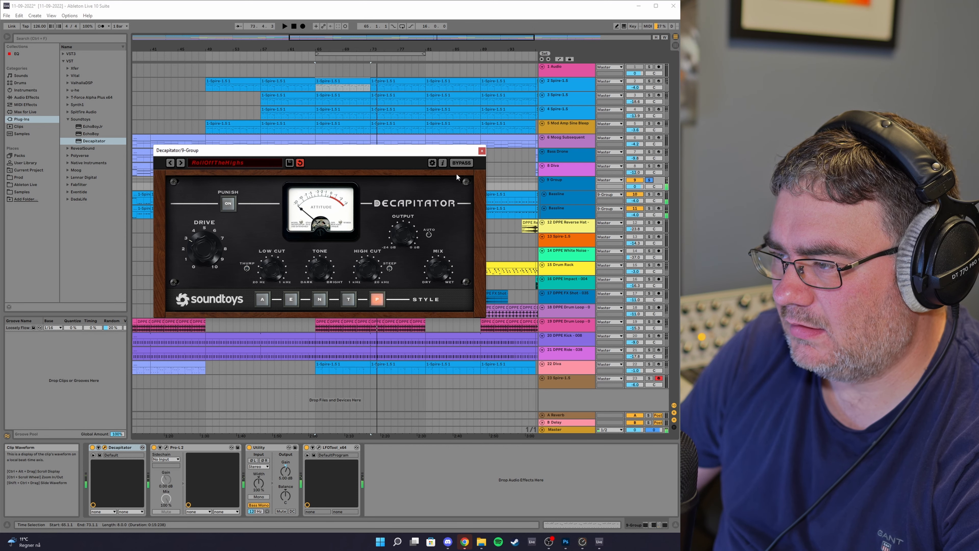
Toggle the bypass of Decapitator on the 9-Group once more and close its window
{"action": "left_click", "coordinate": [461, 163]}
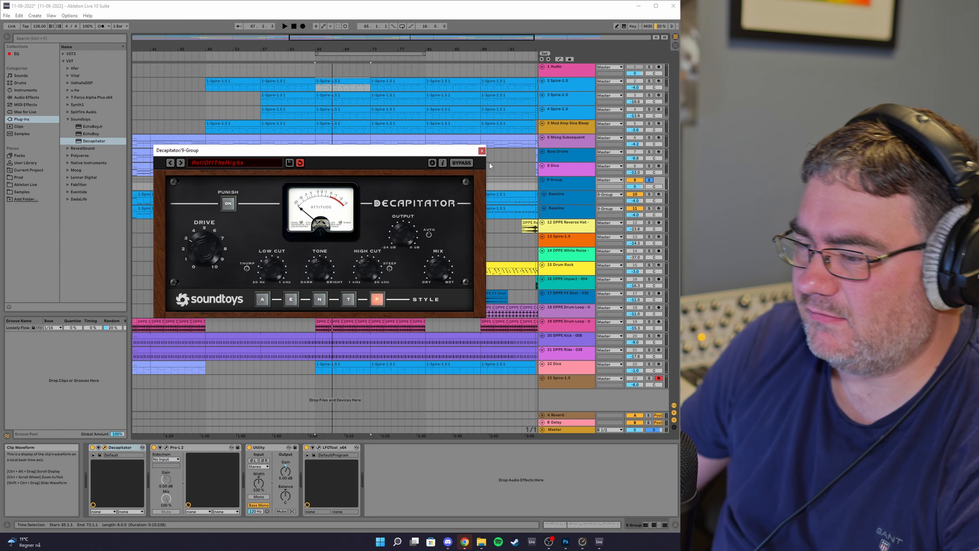
{"action": "left_click_drag", "start_coordinate": [404, 152], "coordinate": [415, 150]}
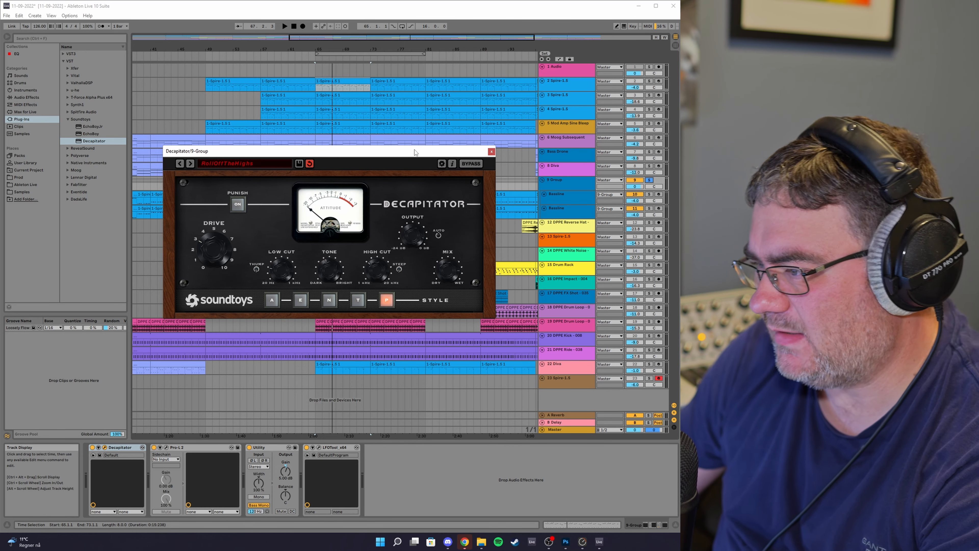
{"action": "left_click", "coordinate": [492, 152]}
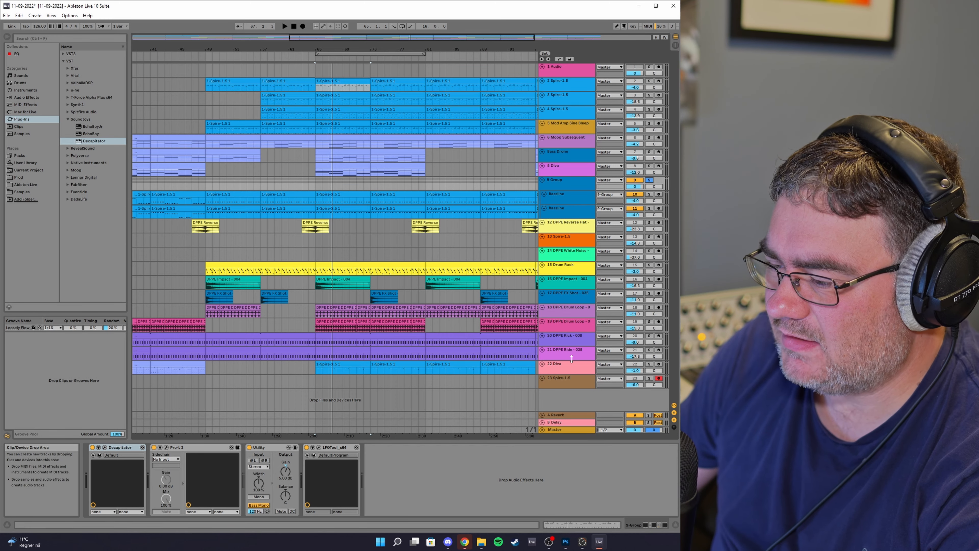
Look through the device chains of the 9-Group, drum loop, kick and Master tracks
{"action": "left_click", "coordinate": [580, 186]}
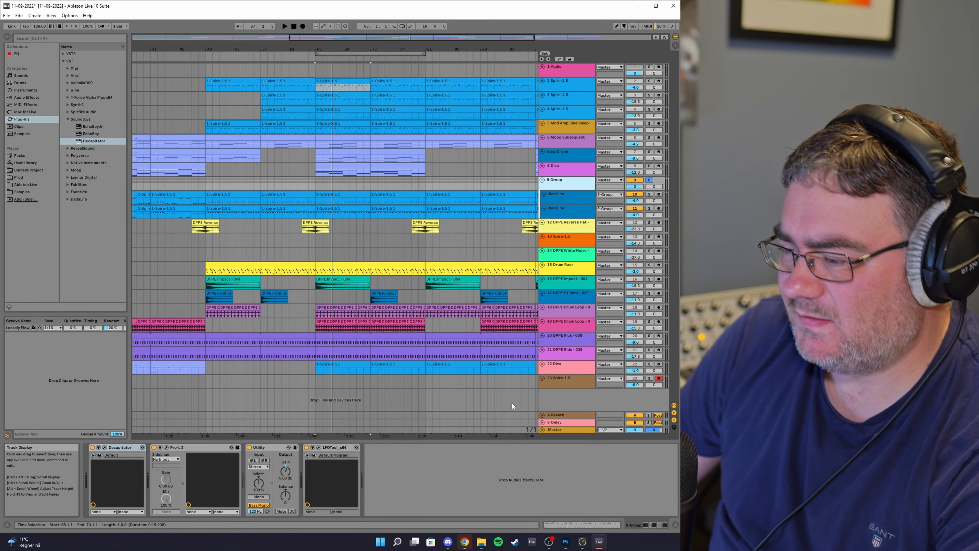
{"action": "left_click", "coordinate": [561, 385]}
{"action": "left_click", "coordinate": [565, 322]}
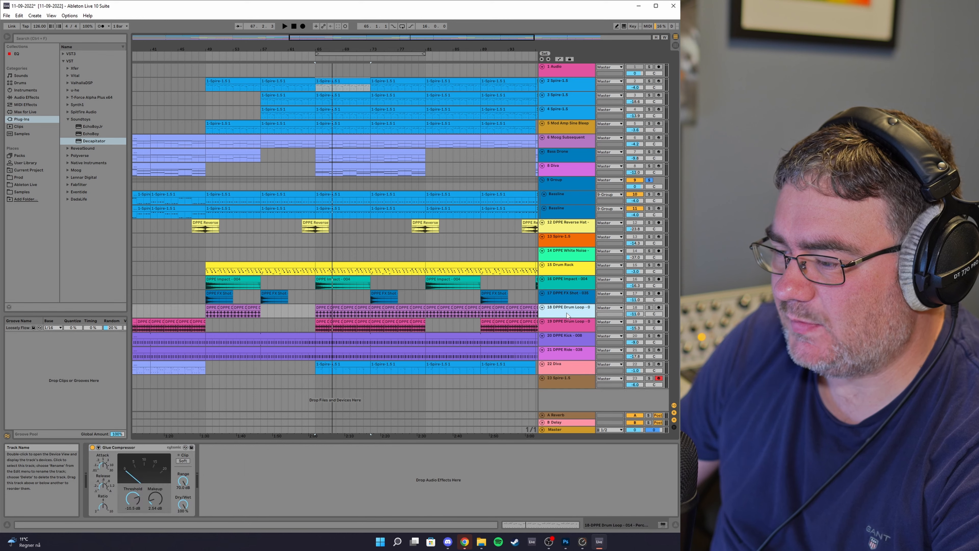
{"action": "left_click", "coordinate": [564, 341]}
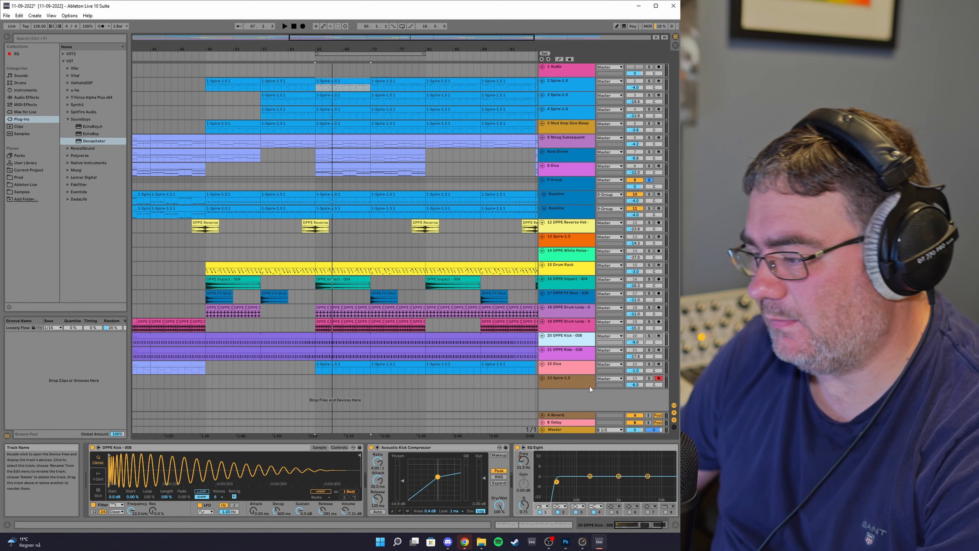
{"action": "left_click", "coordinate": [574, 428]}
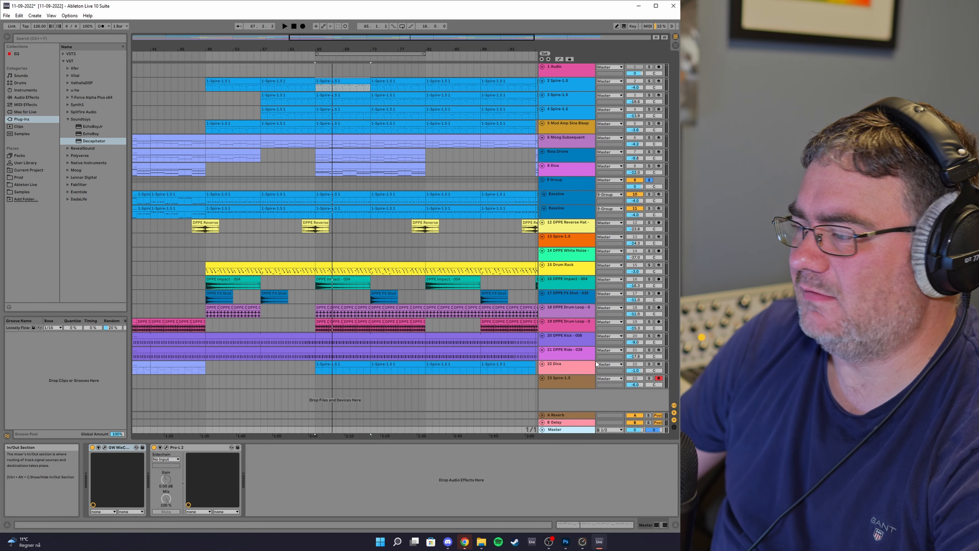
Unsolo the 9-Group, solo the Drum Rack track, and play the section from bar 65
{"action": "left_click", "coordinate": [567, 182]}
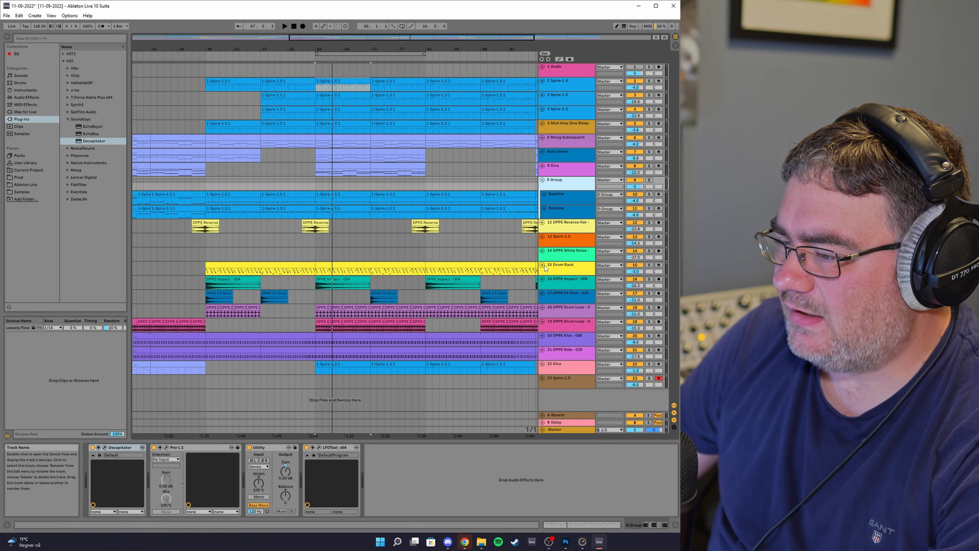
{"action": "left_click", "coordinate": [569, 271]}
{"action": "left_click", "coordinate": [649, 265]}
{"action": "left_click", "coordinate": [362, 54]}
{"action": "key", "text": "space"}
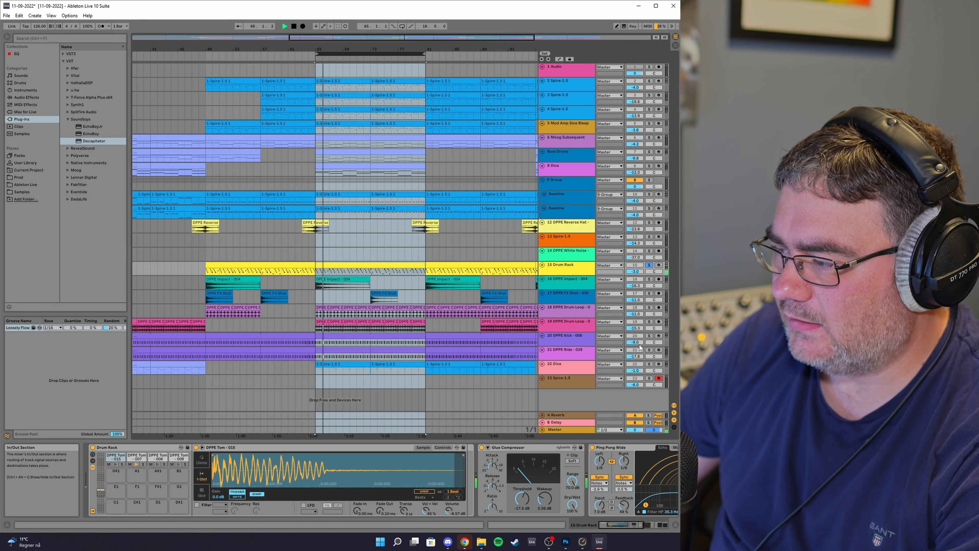
Solo the Moog Subsequent track, insert Decapitator between Saturn 2 and EchoBoy, and play the section from bar 33
{"action": "scroll", "coordinate": [543, 469], "scroll_direction": "right", "scroll_amount": 5}
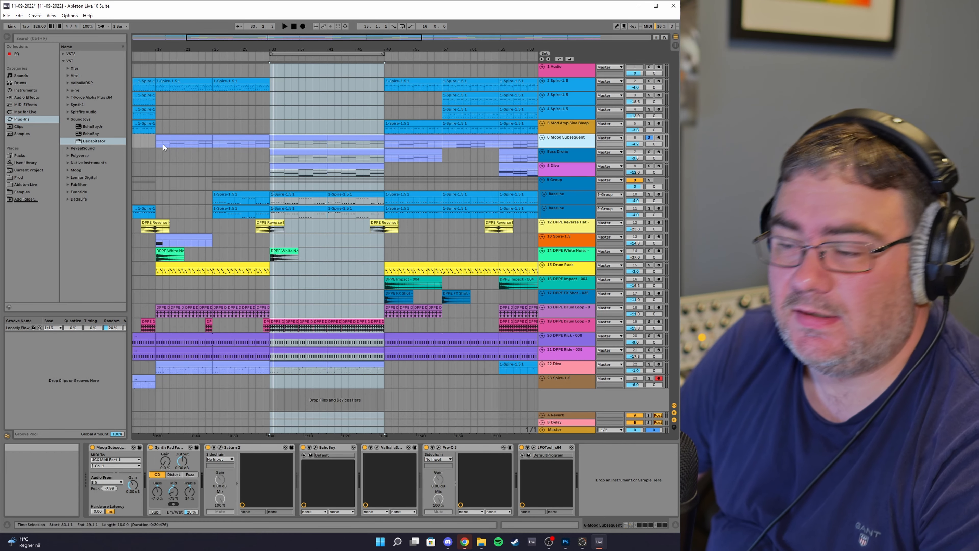
{"action": "left_click_drag", "start_coordinate": [89, 141], "coordinate": [103, 152]}
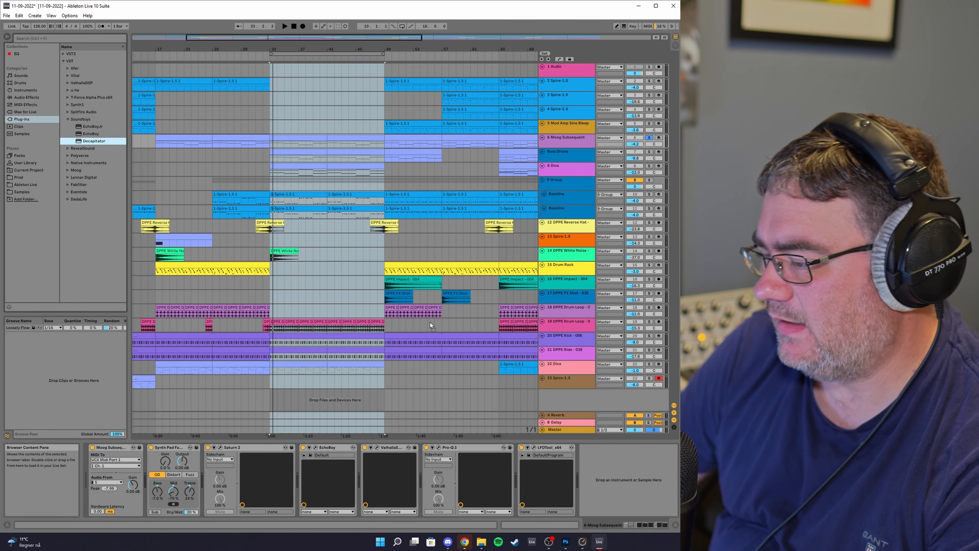
{"action": "mouse_move", "coordinate": [608, 467]}
{"action": "left_mouse_down"}
{"action": "mouse_move", "coordinate": [420, 473]}
{"action": "mouse_move", "coordinate": [389, 460]}
{"action": "mouse_move", "coordinate": [311, 461]}
{"action": "mouse_move", "coordinate": [228, 471]}
{"action": "mouse_move", "coordinate": [304, 458]}
{"action": "left_mouse_up"}
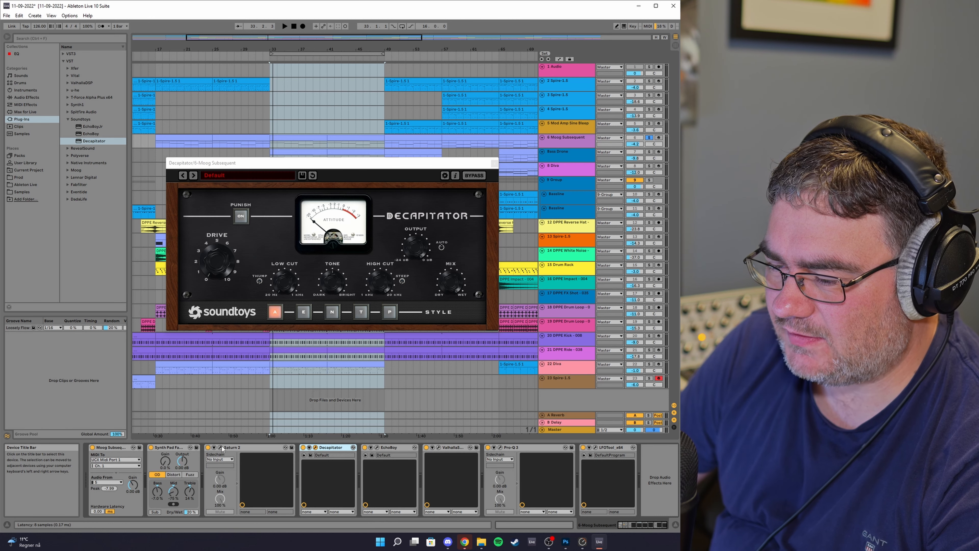
{"action": "key", "text": "space"}
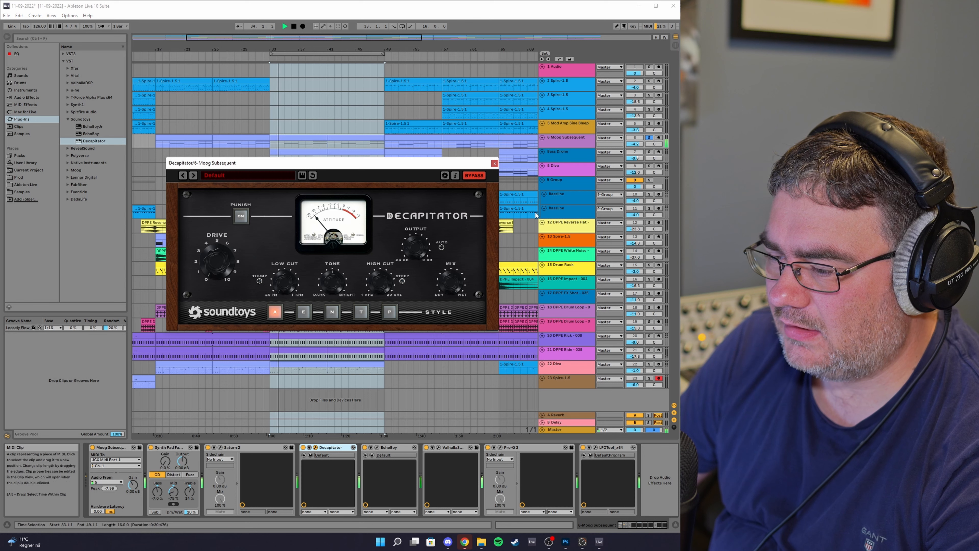
Inspect EchoBoy's settings on the Moog Subsequent track and close its window
{"action": "left_click", "coordinate": [376, 447]}
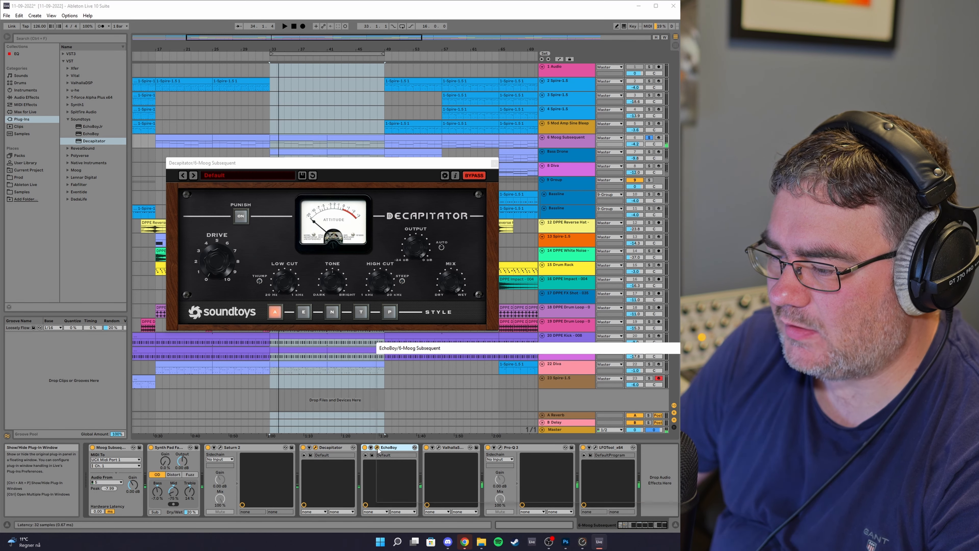
{"action": "left_click_drag", "start_coordinate": [507, 352], "coordinate": [454, 267]}
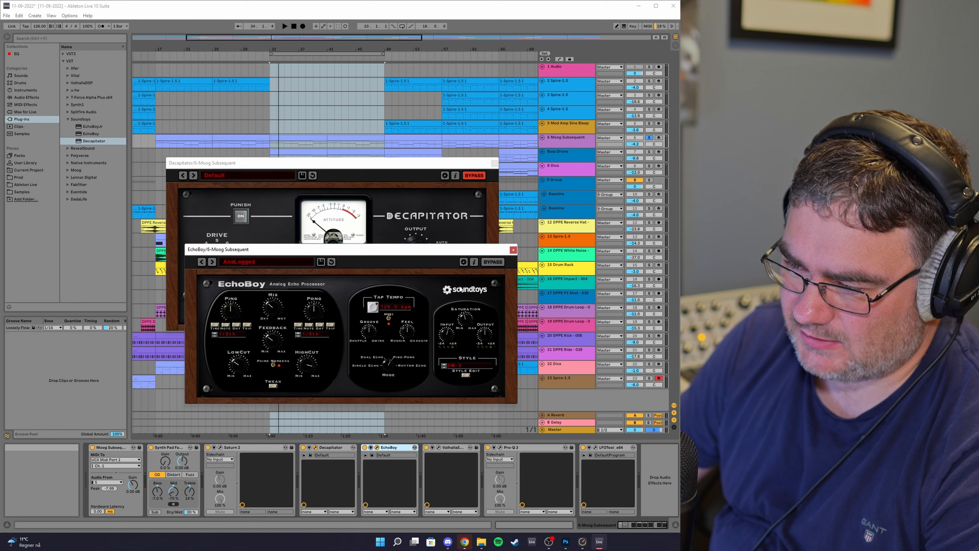
{"action": "left_click_drag", "start_coordinate": [476, 250], "coordinate": [456, 271]}
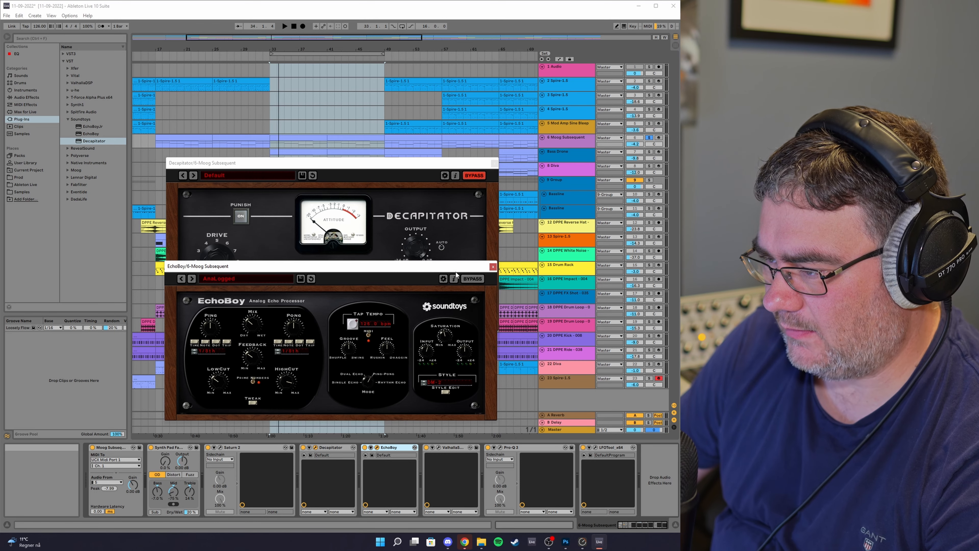
{"action": "left_click", "coordinate": [492, 266]}
Remove EchoBoy from the Moog Subsequent chain and play the track with Decapitator active in style A
{"action": "left_click_drag", "start_coordinate": [311, 161], "coordinate": [351, 257]}
{"action": "left_click", "coordinate": [287, 275]}
{"action": "mouse_move", "coordinate": [287, 276]}
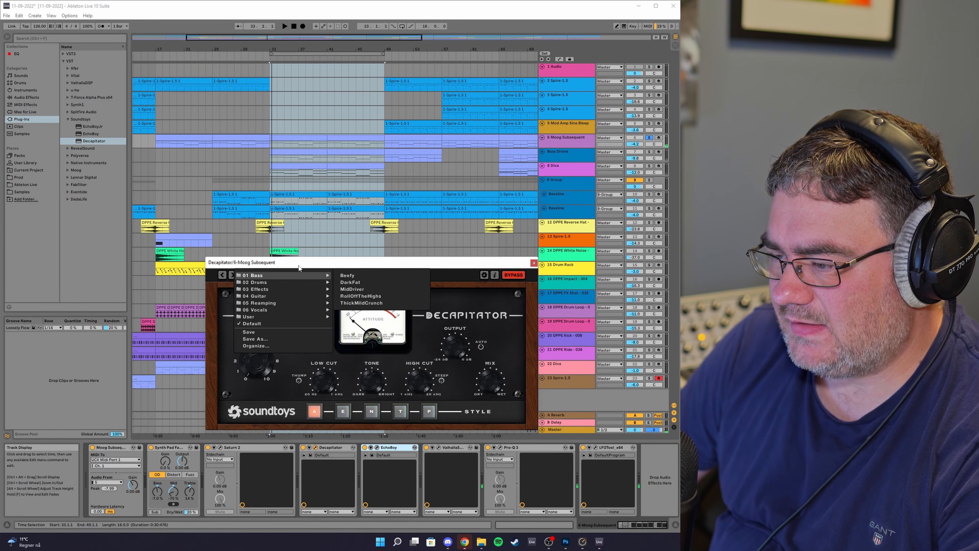
{"action": "left_click", "coordinate": [318, 415]}
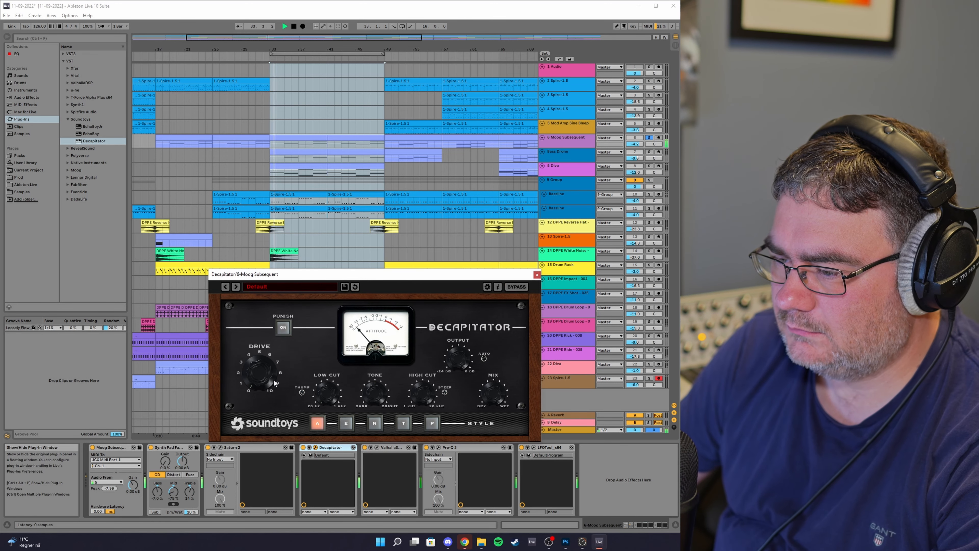
Try different Drive amounts in Decapitator's styles A and E, and compare the Moog sound bypassed and active
{"action": "mouse_move", "coordinate": [259, 383]}
{"action": "left_mouse_down"}
{"action": "mouse_move", "coordinate": [259, 365]}
{"action": "mouse_move", "coordinate": [265, 385]}
{"action": "left_mouse_up"}
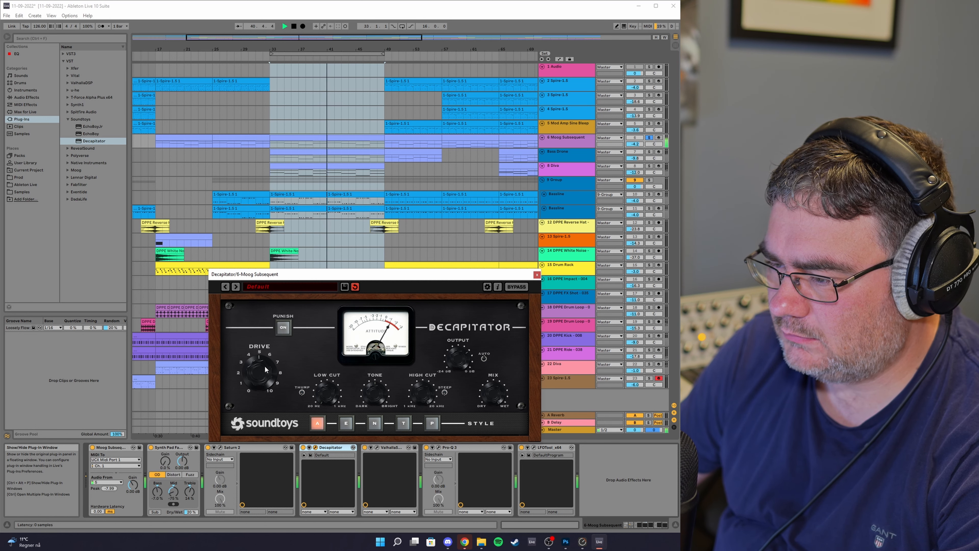
{"action": "left_click", "coordinate": [346, 423]}
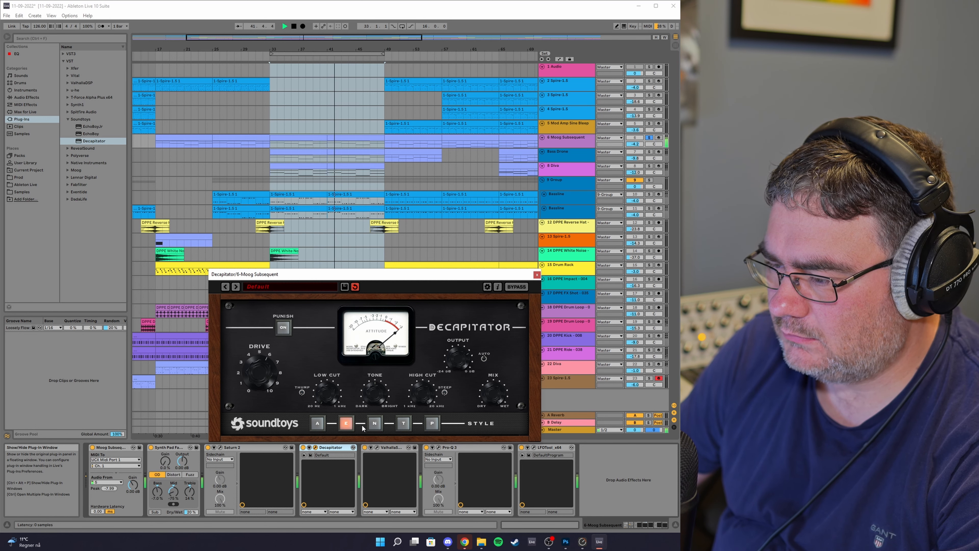
{"action": "left_click_drag", "start_coordinate": [269, 378], "coordinate": [272, 409]}
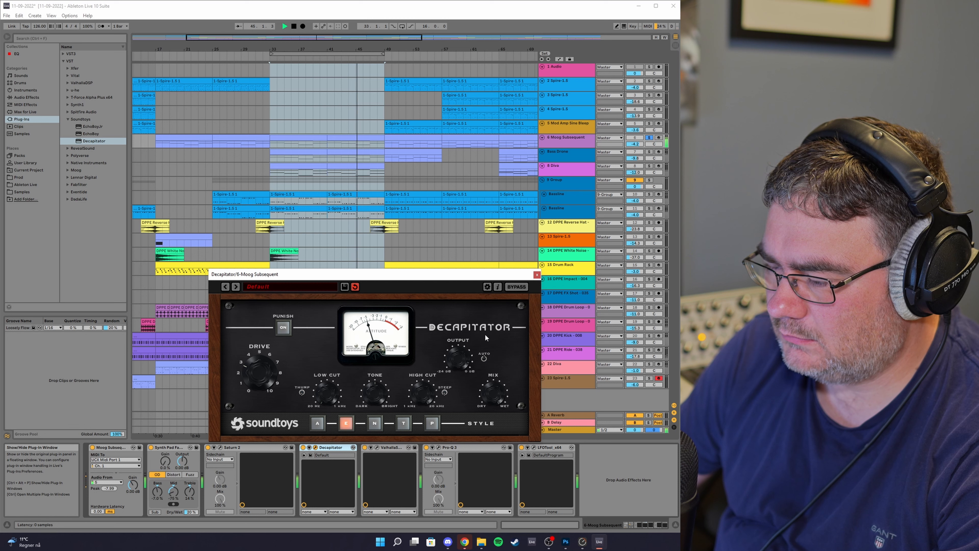
{"action": "left_click", "coordinate": [515, 286]}
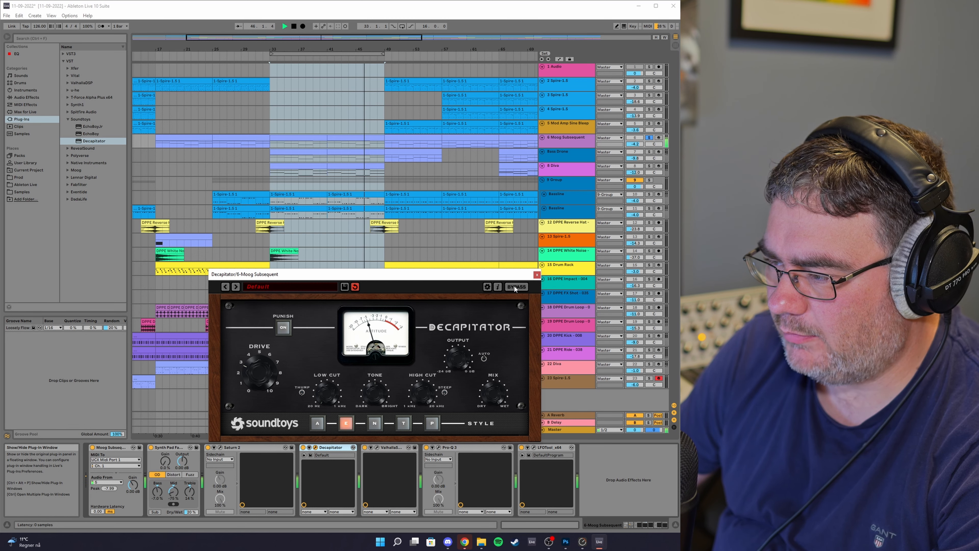
{"action": "left_click", "coordinate": [515, 286]}
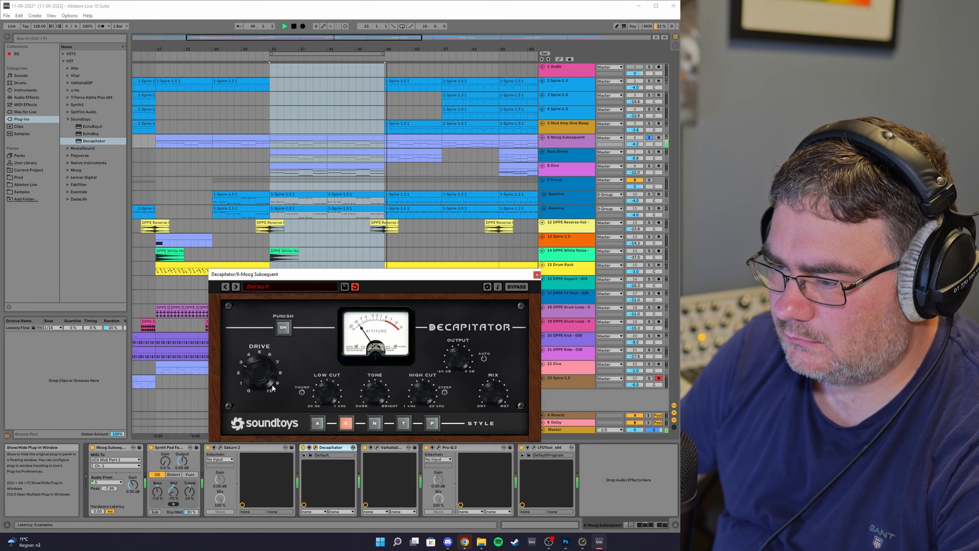
Return Decapitator to style A, restart playback with the Drive turned up, and toggle Punish on and off
{"action": "left_click", "coordinate": [317, 423]}
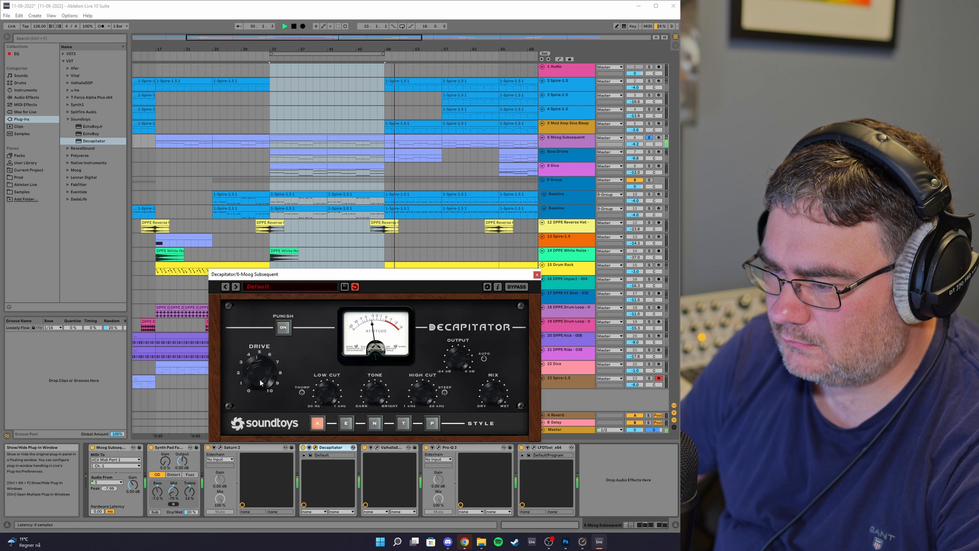
{"action": "key", "text": "space"}
{"action": "left_click_drag", "start_coordinate": [264, 389], "coordinate": [266, 400]}
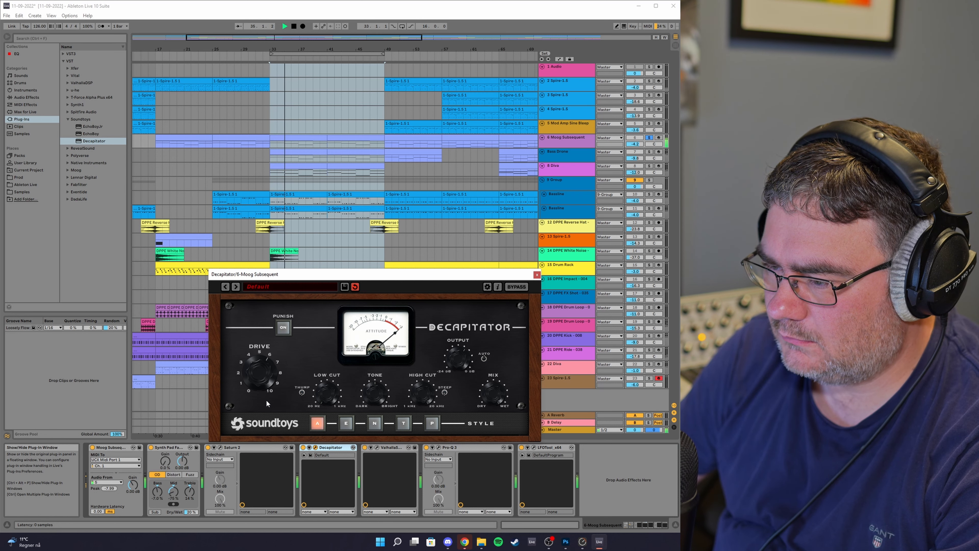
{"action": "left_click", "coordinate": [283, 327]}
{"action": "left_click", "coordinate": [283, 328]}
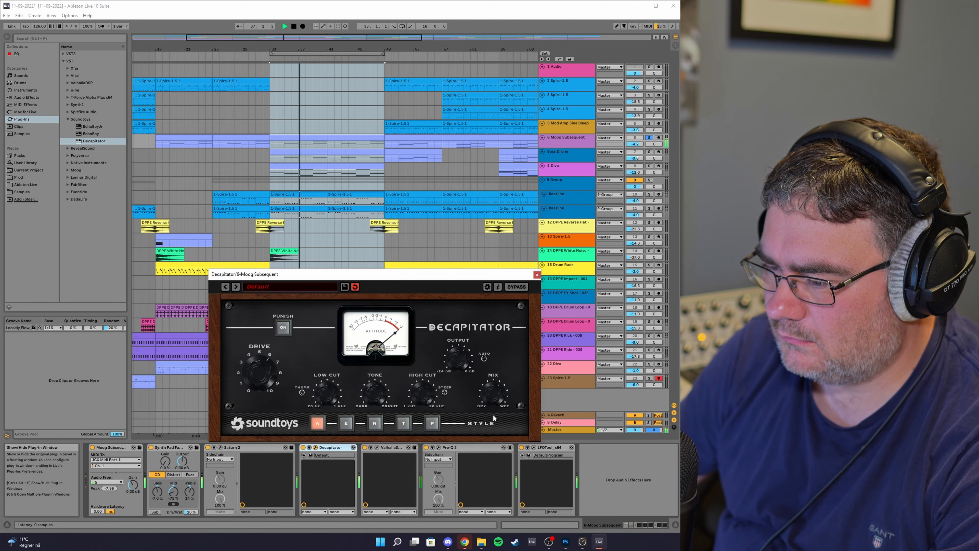
Boost a Pro-Q 3 band on the Moog Subsequent track to about +2.94 dB near 157 Hz and close the equalizer
{"action": "left_click_drag", "start_coordinate": [480, 275], "coordinate": [481, 160]}
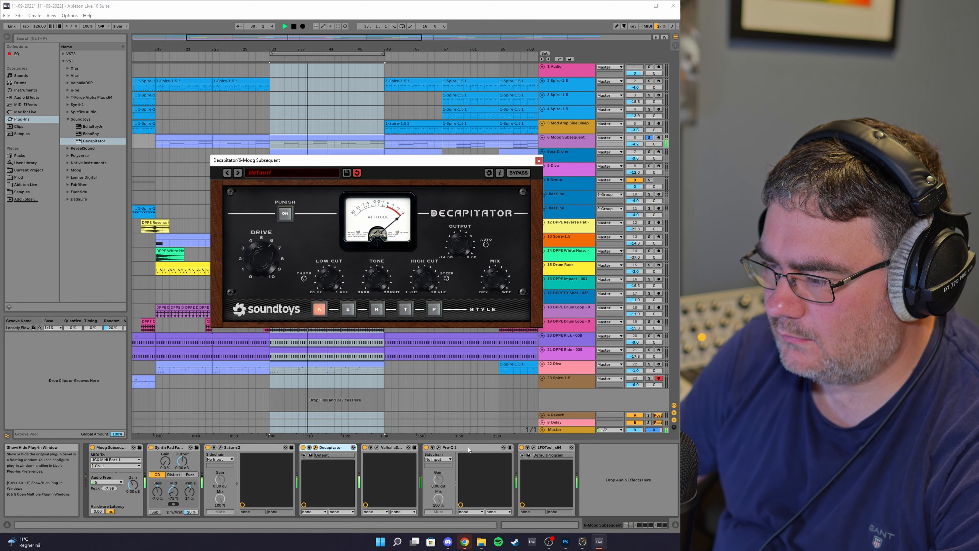
{"action": "left_click", "coordinate": [439, 448]}
{"action": "left_click_drag", "start_coordinate": [162, 109], "coordinate": [320, 302]}
{"action": "left_click_drag", "start_coordinate": [317, 384], "coordinate": [344, 363]}
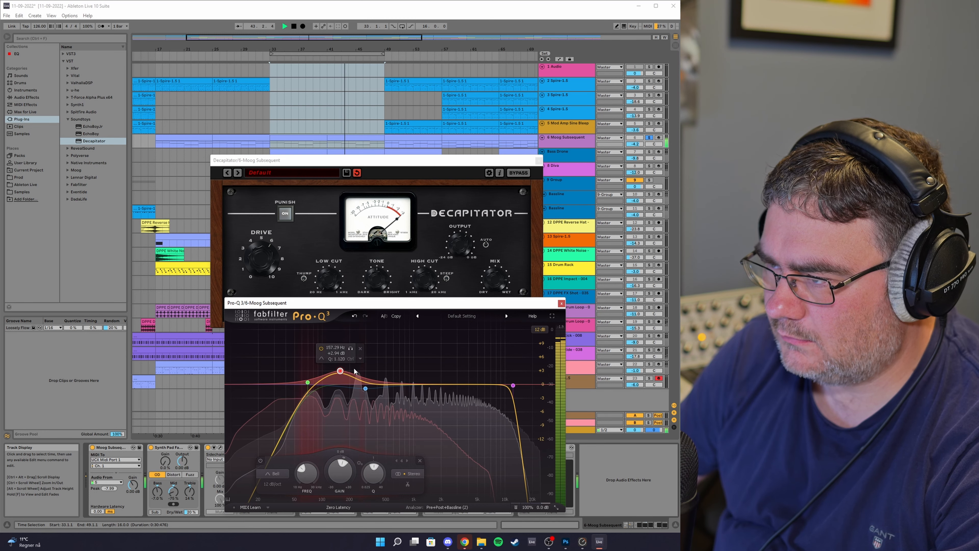
{"action": "left_click", "coordinate": [561, 304]}
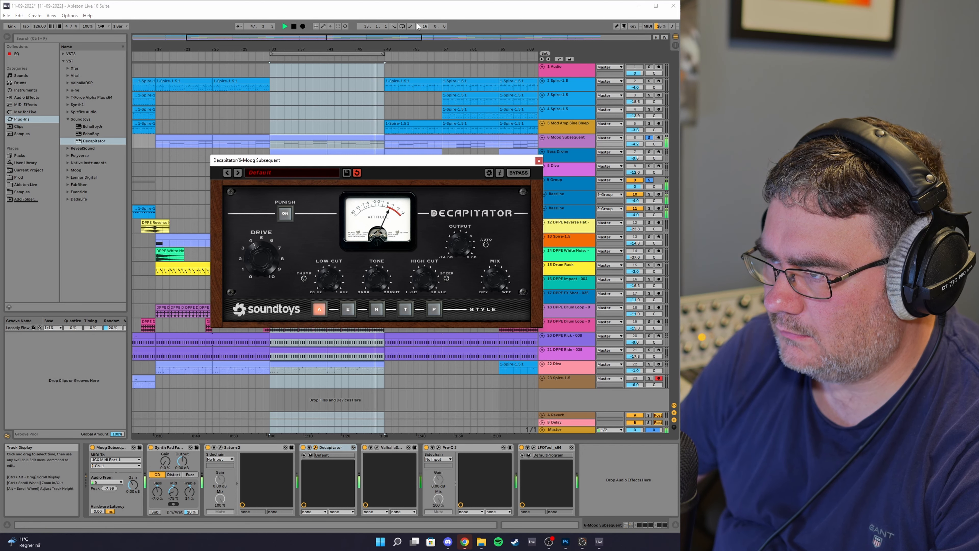
Close Decapitator's window, enable looping, and play the section from bar 65 with the first Spire, kick and ride tracks also soloed
{"action": "left_click", "coordinate": [402, 27]}
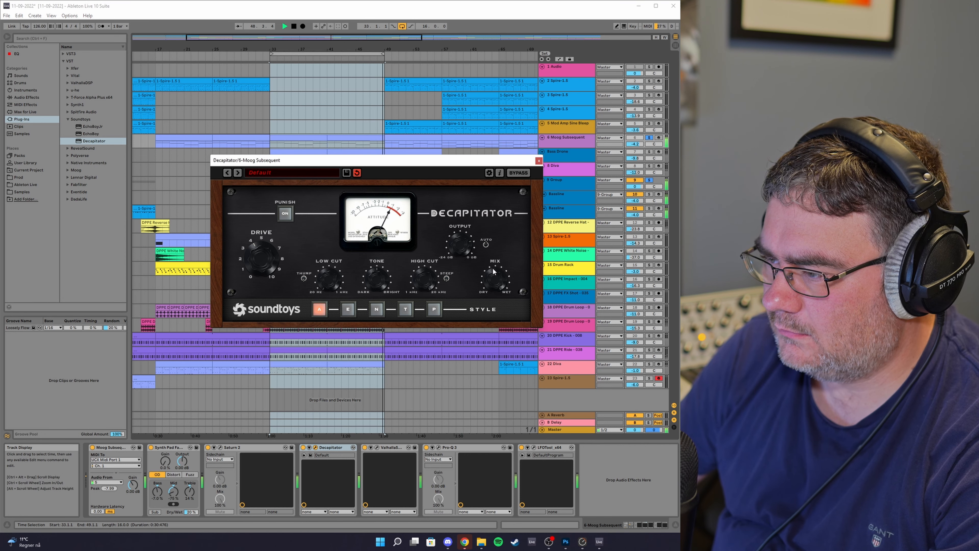
{"action": "left_click", "coordinate": [539, 160]}
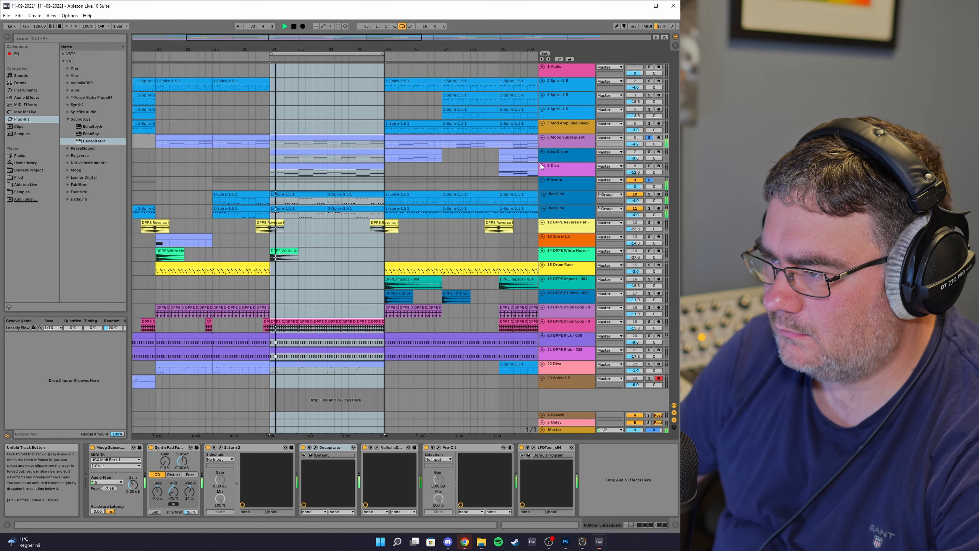
{"action": "key", "text": "space"}
{"action": "left_click_drag", "start_coordinate": [333, 54], "coordinate": [569, 107]}
{"action": "key", "text": "space"}
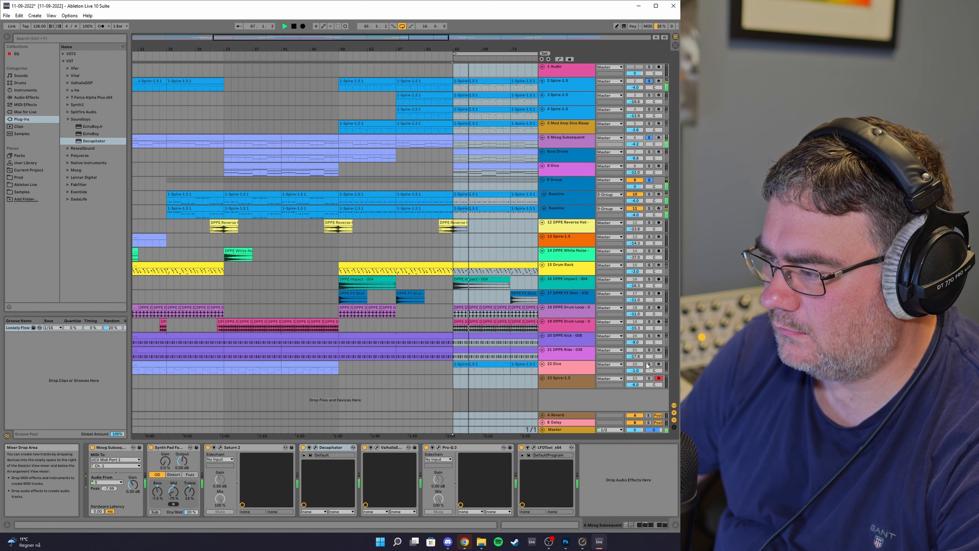
{"action": "left_click", "coordinate": [649, 336]}
{"action": "left_click", "coordinate": [649, 350]}
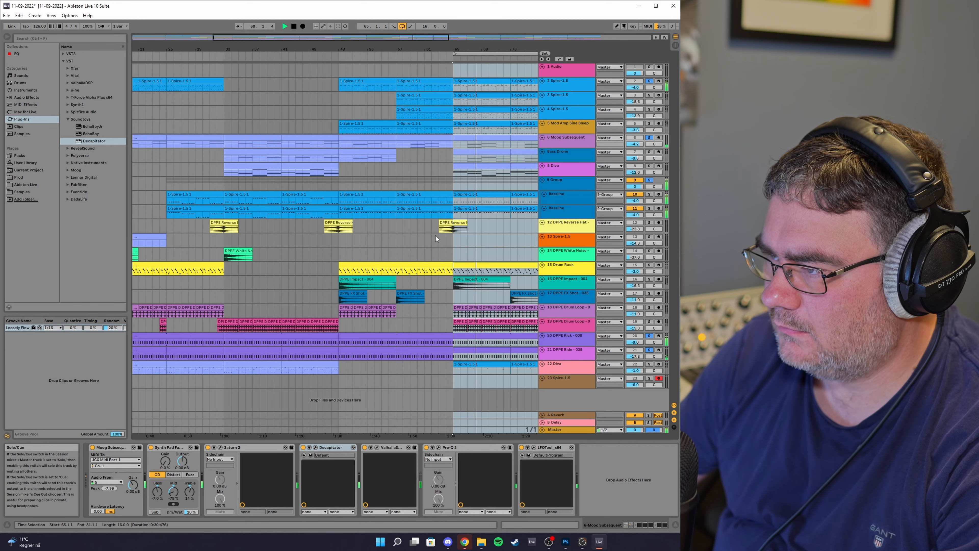
Show automation, enlarge the 1 Audio track's Filter Cutoff lane, raise the curve at bar 65, and restart playback
{"action": "left_click", "coordinate": [560, 59]}
{"action": "left_click_drag", "start_coordinate": [560, 77], "coordinate": [559, 214]}
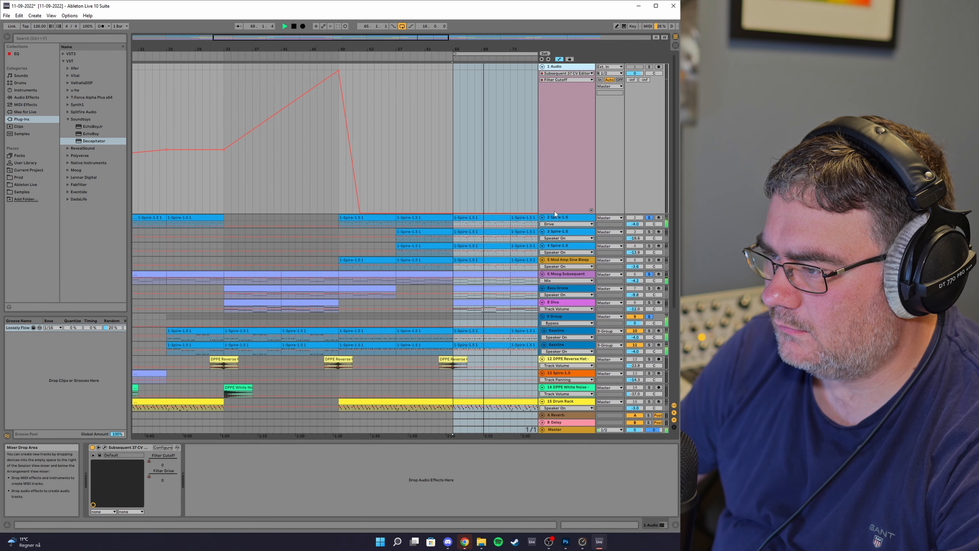
{"action": "mouse_move", "coordinate": [461, 215]}
{"action": "left_mouse_down"}
{"action": "mouse_move", "coordinate": [443, 160]}
{"action": "mouse_move", "coordinate": [455, 112]}
{"action": "left_mouse_up"}
{"action": "key", "text": "space"}
{"action": "key", "text": "space"}
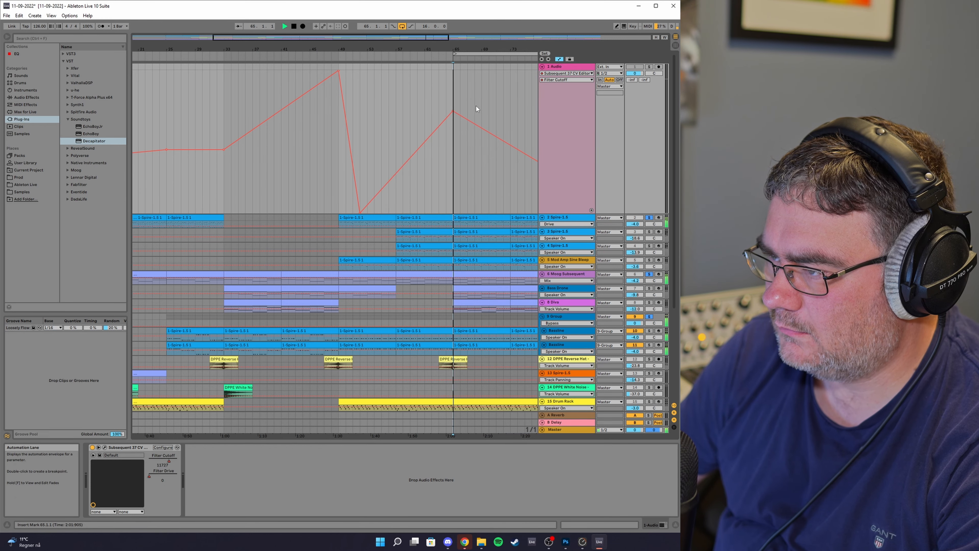
Raise the Filter Cutoff automation point just before the loop's end to about the bar 65 point's level, and hide automation
{"action": "left_click_drag", "start_coordinate": [439, 37], "coordinate": [580, 40]}
{"action": "left_click_drag", "start_coordinate": [305, 170], "coordinate": [314, 110]}
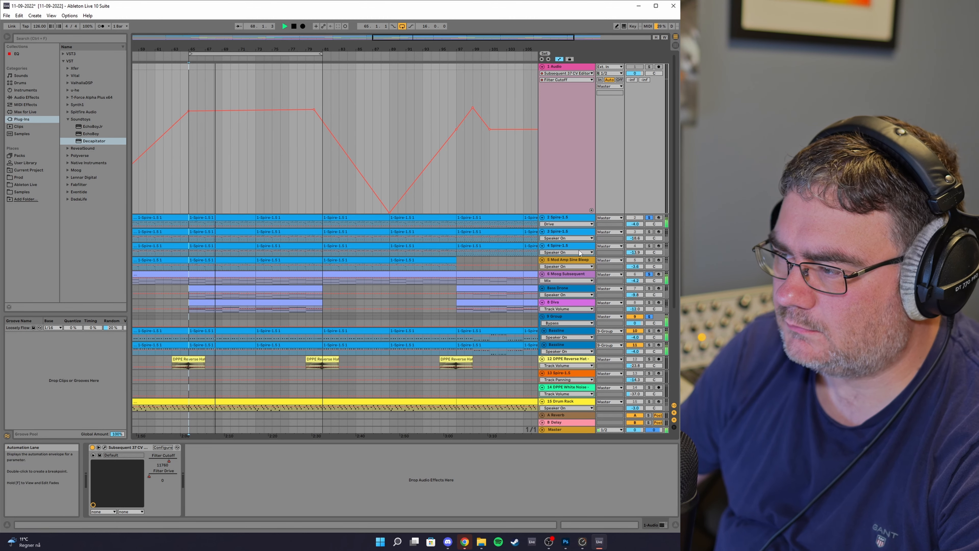
{"action": "left_click", "coordinate": [561, 151]}
{"action": "key", "text": "a"}
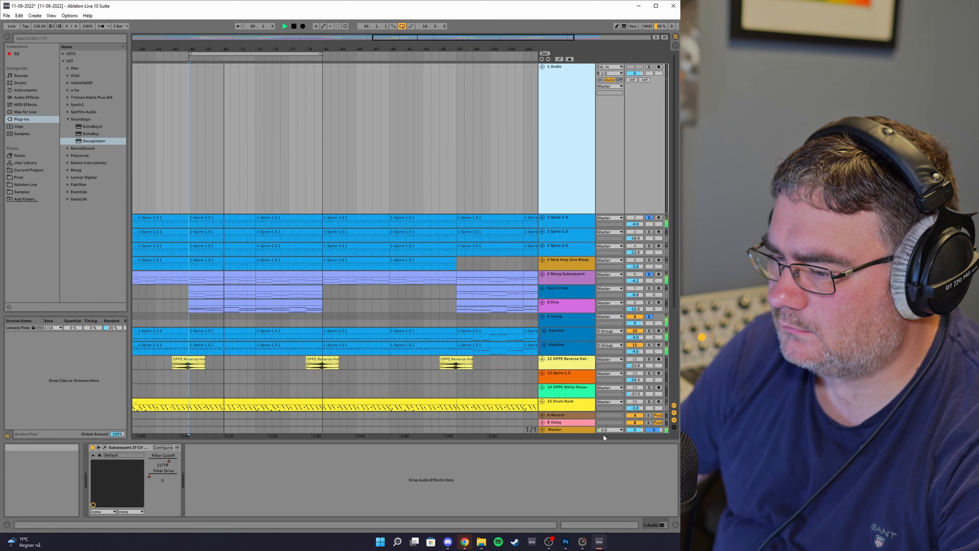
View Decapitator on the first Spire track, unsolo all tracks to hear the full mix, and close the plug-in window
{"action": "left_click", "coordinate": [569, 216]}
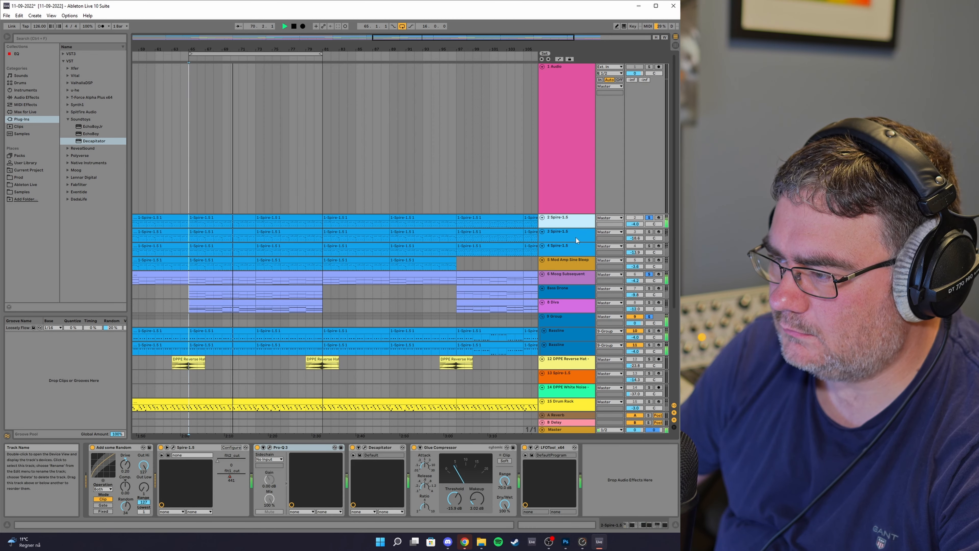
{"action": "left_click", "coordinate": [365, 447]}
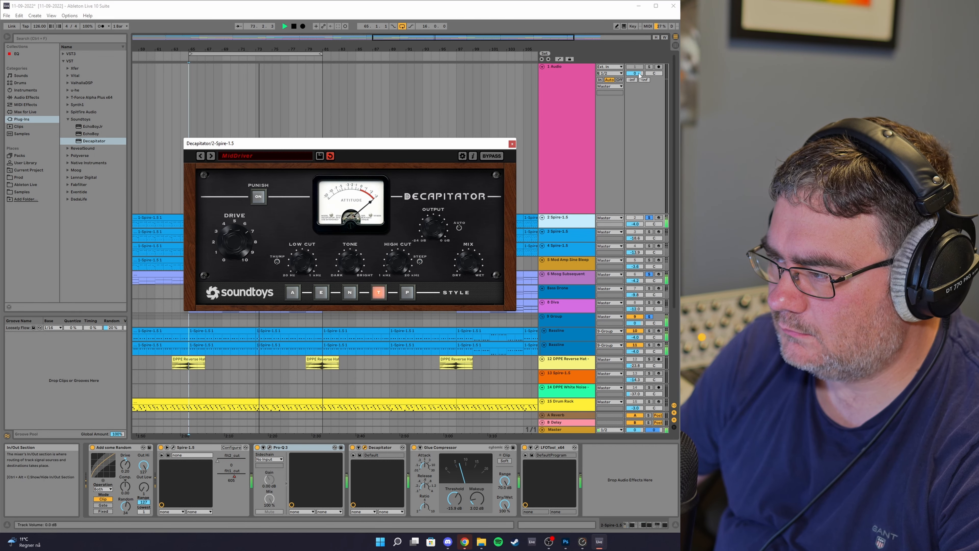
{"action": "left_click", "coordinate": [649, 218]}
{"action": "left_click", "coordinate": [511, 144]}
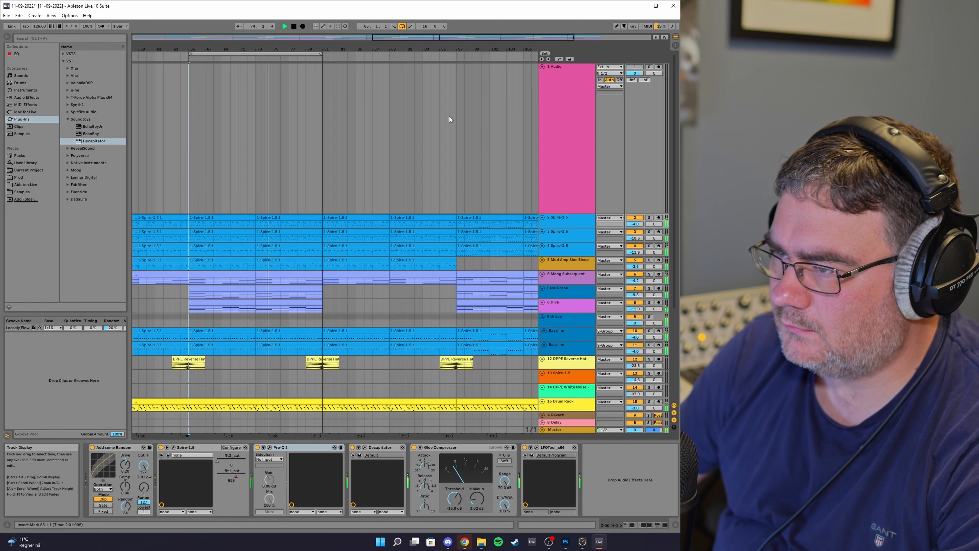
Stop playback, reset the position to the song's start, and open Decapitator on the bassline group track
{"action": "left_click_drag", "start_coordinate": [404, 38], "coordinate": [350, 33]}
{"action": "double_click", "coordinate": [295, 26]}
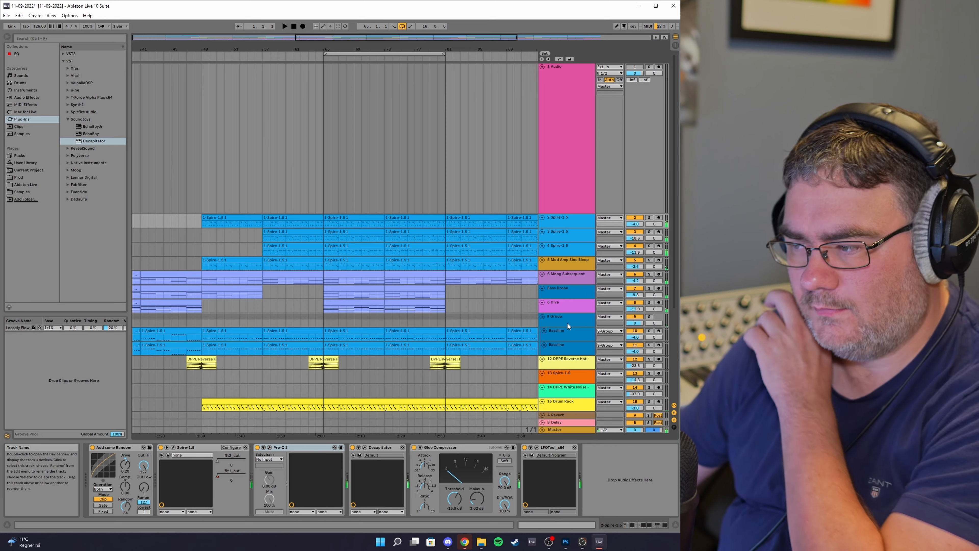
{"action": "left_click", "coordinate": [567, 324]}
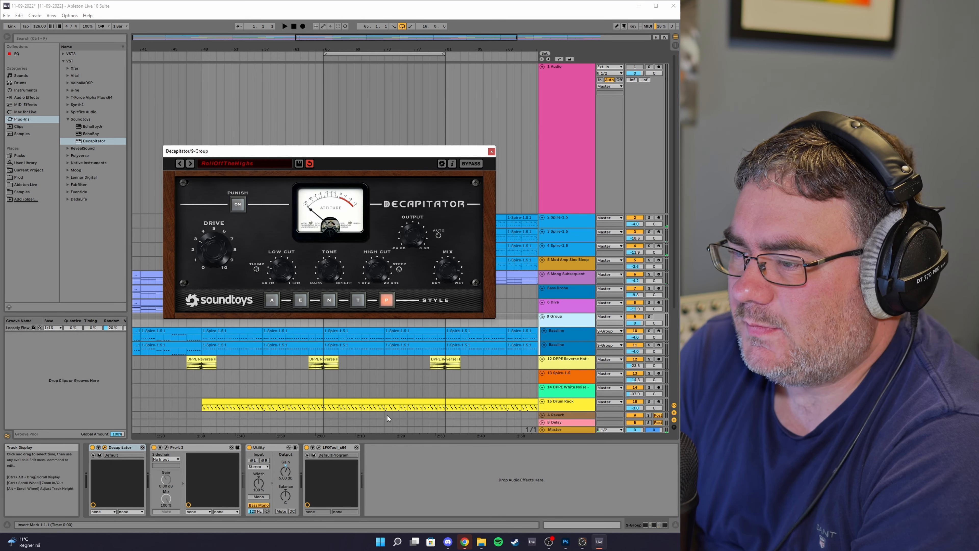